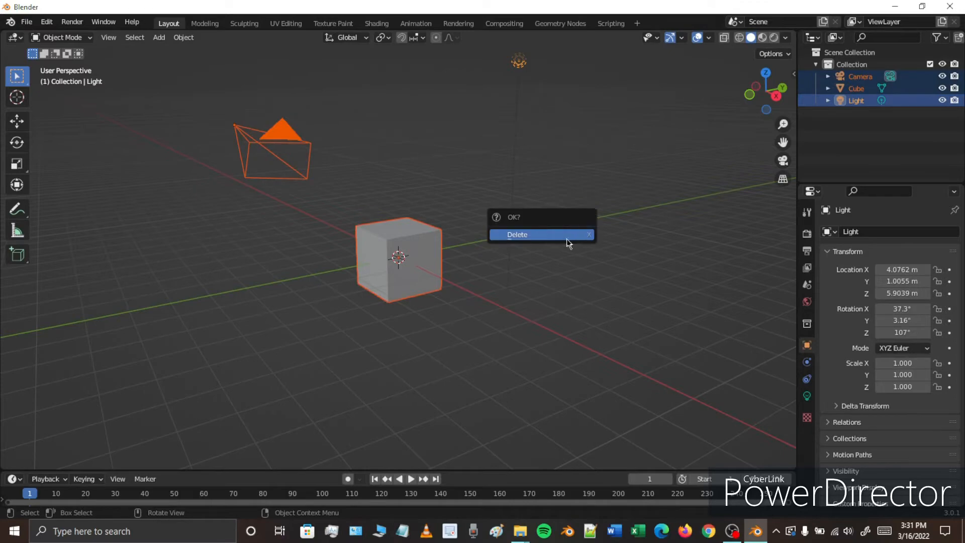
# - Replace the default camera, cube and light with a mesh plane at the origin scaled by a factor of 4
pyautogui.click(533, 237)
pyautogui.moveTo(540, 214); pyautogui.dragTo(485, 257, button='middle')
pyautogui.hotkey('shift', 'a')
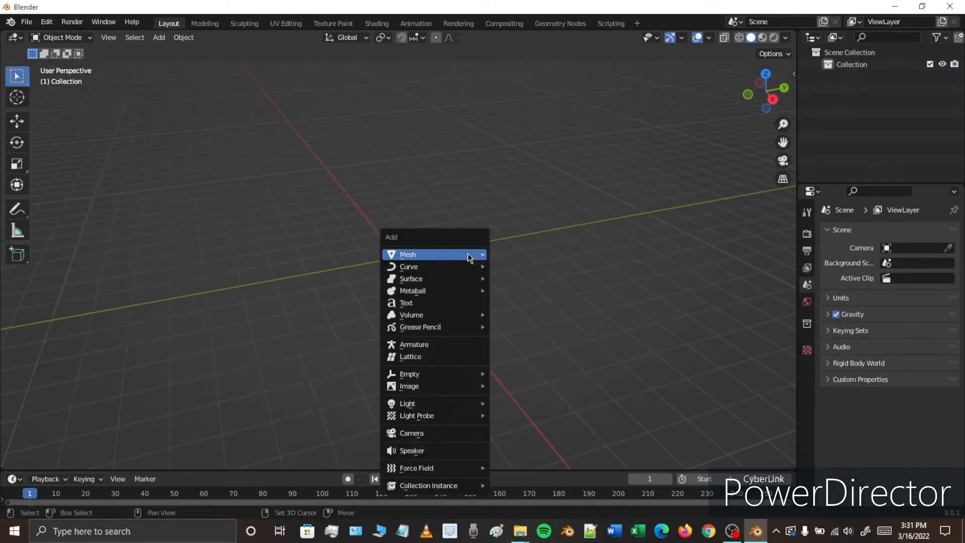
pyautogui.moveTo(421, 258)
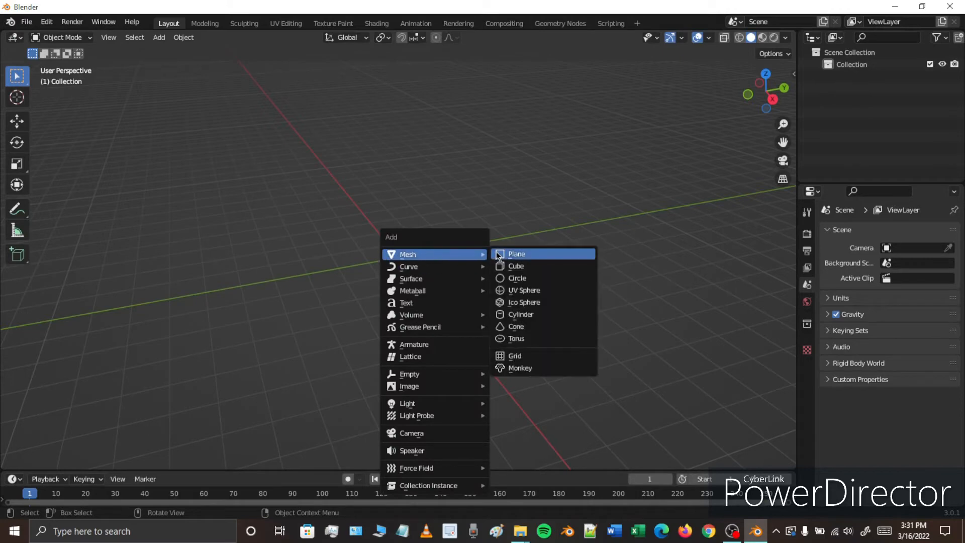
pyautogui.click(516, 254)
pyautogui.moveTo(384, 264); pyautogui.dragTo(419, 266, button='middle')
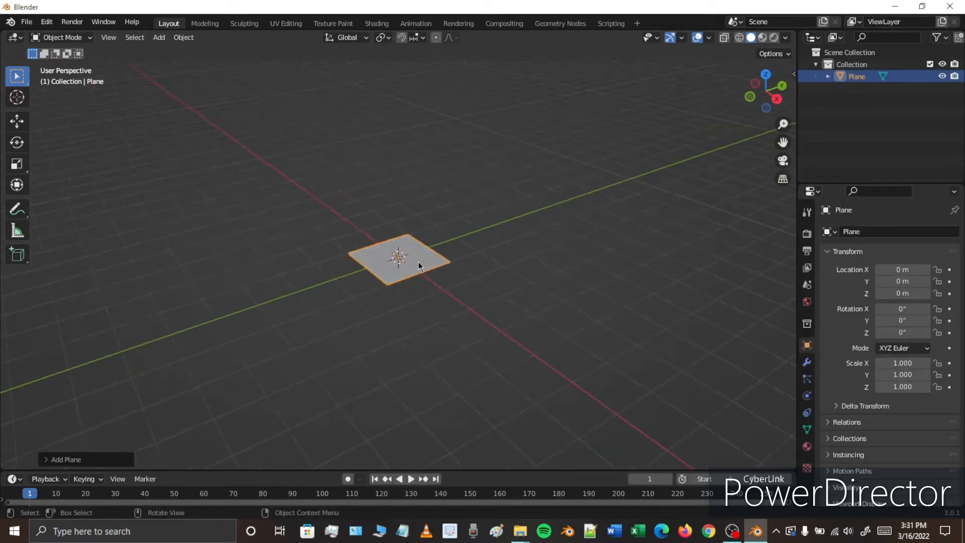
pyautogui.write('s4')
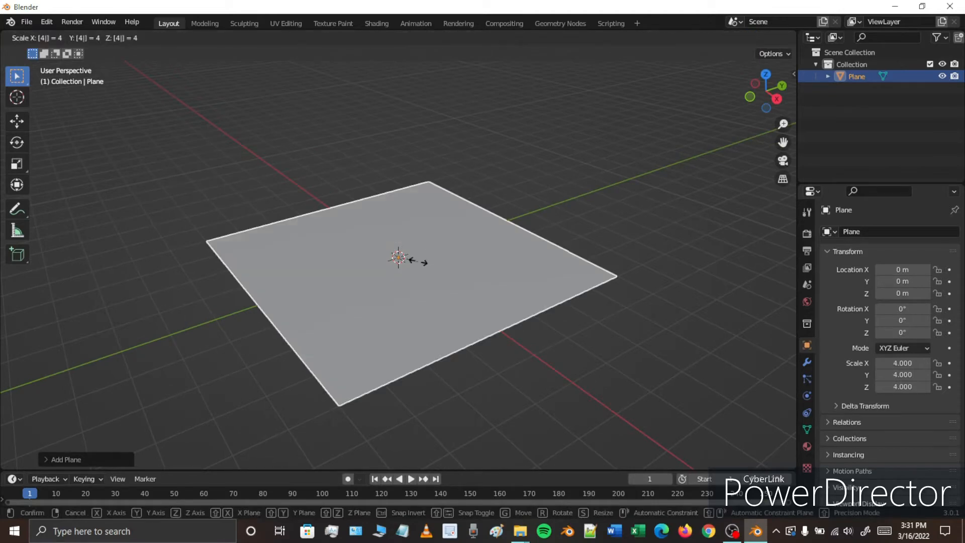
pyautogui.press('Return')
# - Add a mesh cube at the centre of the plane and scale it to 0.4
pyautogui.moveTo(418, 261)
pyautogui.mouseDown(button='middle')
pyautogui.moveTo(405, 302)
pyautogui.moveTo(403, 285)
pyautogui.moveTo(514, 231)
pyautogui.moveTo(538, 234)
pyautogui.moveTo(390, 258)
pyautogui.moveTo(411, 246)
pyautogui.mouseUp(button='middle')
pyautogui.hotkey('shift', 'a')
pyautogui.moveTo(411, 246)
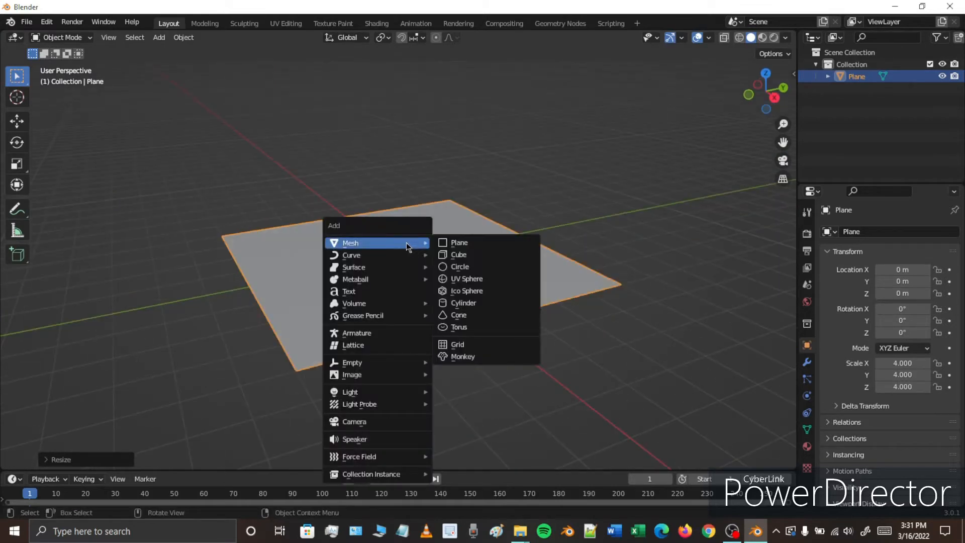
pyautogui.click(460, 255)
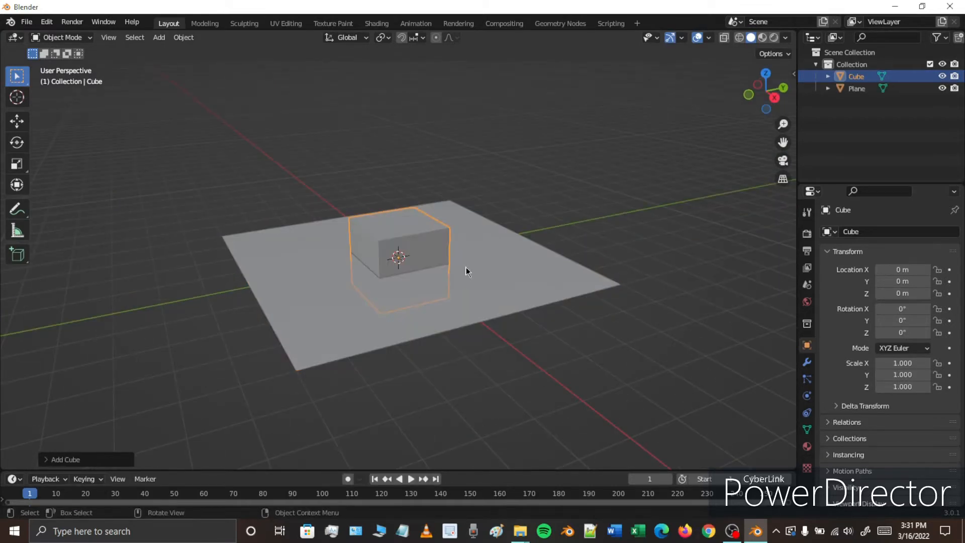
pyautogui.write('s0.4')
pyautogui.press('Return')
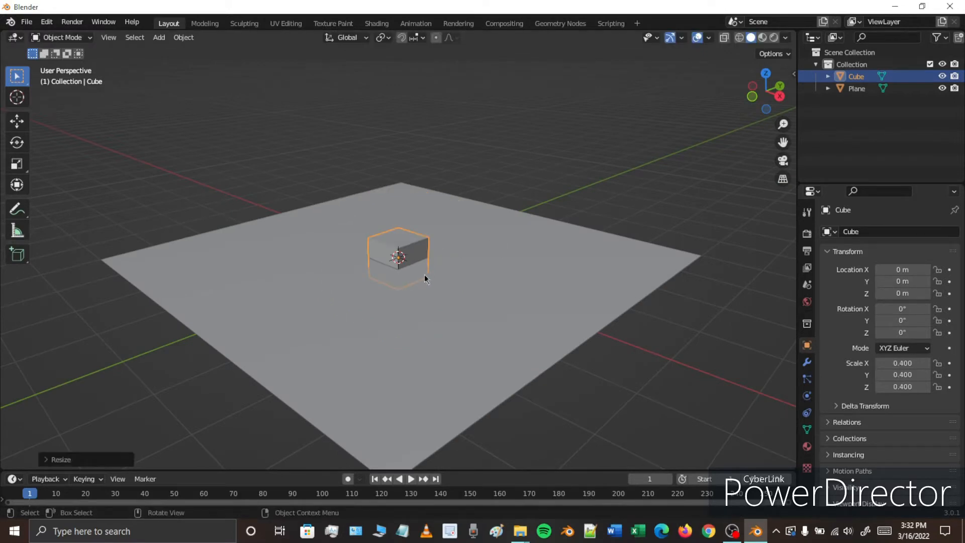
# - Raise the cube about 0.37 m along the Z axis, bringing its base near the plane's surface
pyautogui.scroll(5, 424, 273)
pyautogui.moveTo(418, 280); pyautogui.dragTo(383, 245, button='middle')
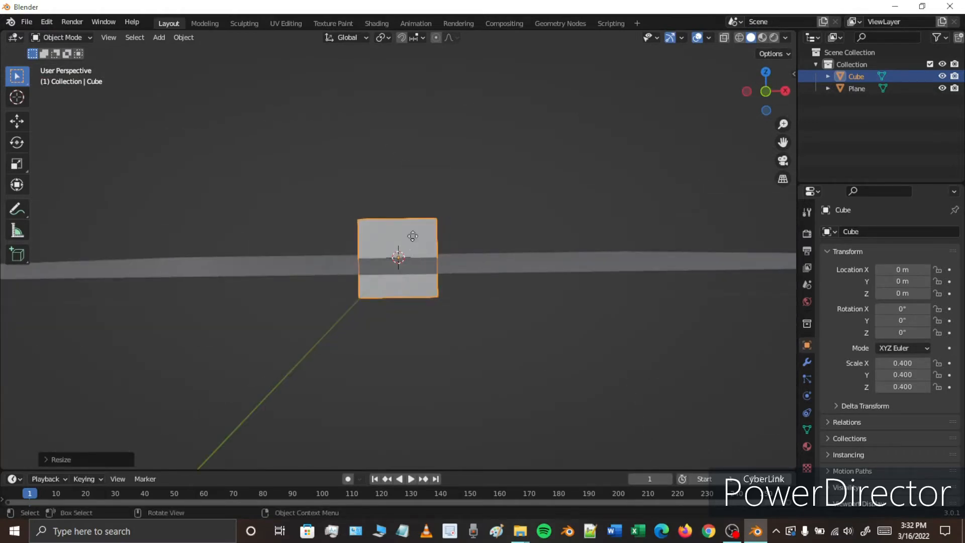
pyautogui.press('g')
pyautogui.press('z')
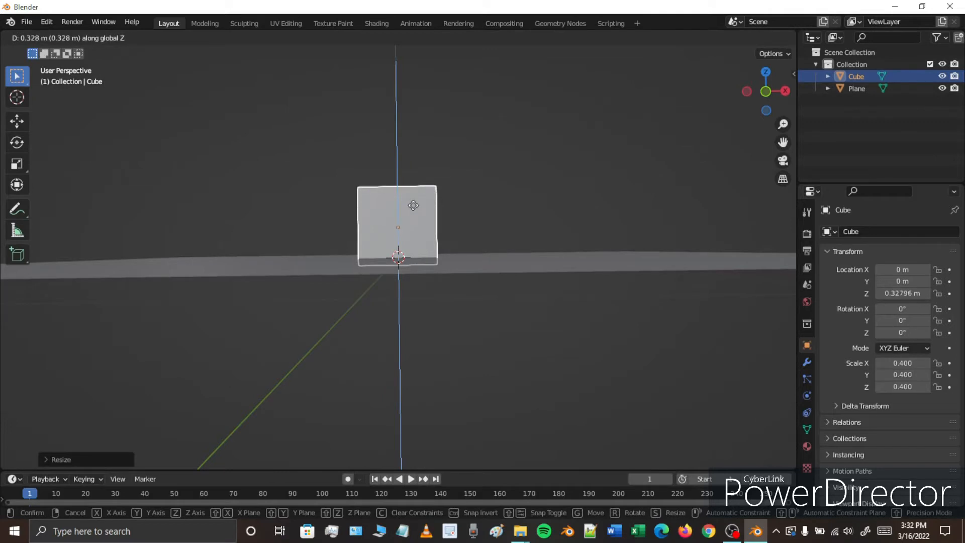
pyautogui.click(415, 202)
# - In the front orthographic view, fine-tune the cube's height to about 0.401 m on Z so its base rests on the plane
pyautogui.moveTo(415, 202); pyautogui.dragTo(443, 288, button='middle')
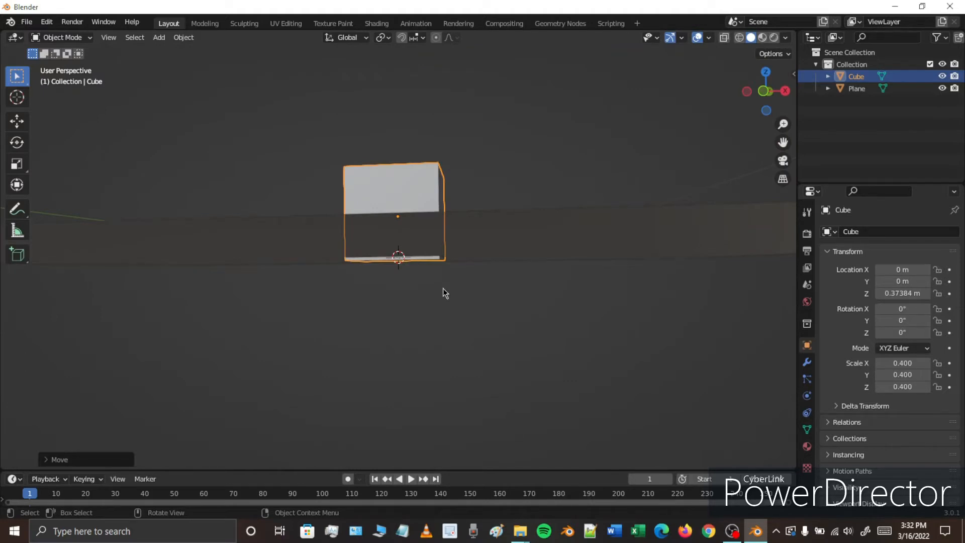
pyautogui.press('KP_1')
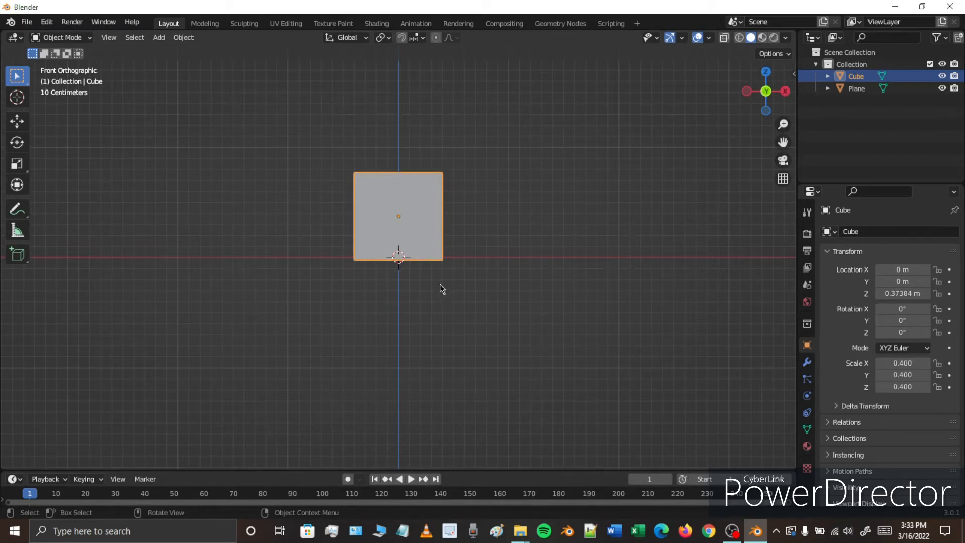
pyautogui.scroll(12, 439, 285)
pyautogui.press('g')
pyautogui.press('z')
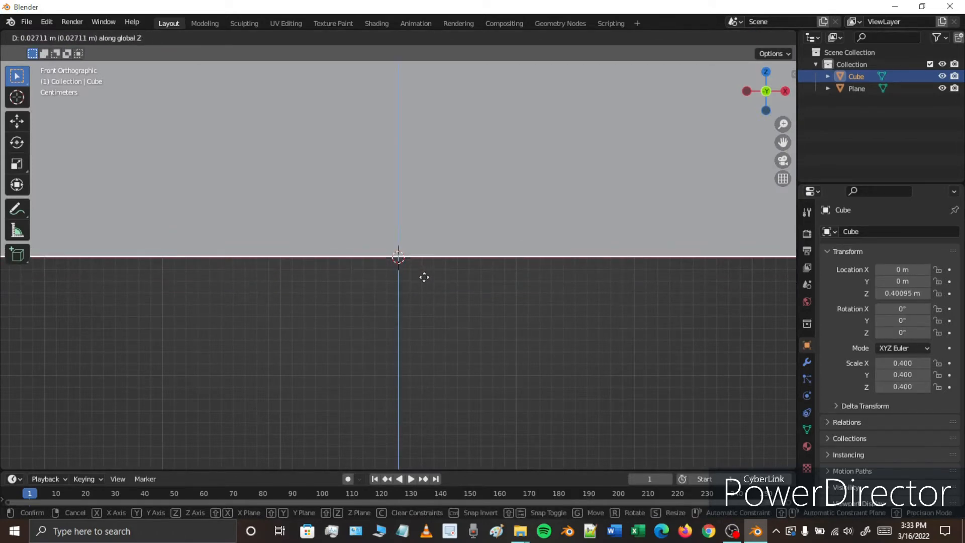
pyautogui.click(424, 277)
# - Add a second mesh plane at the origin and scale it by 1.5
pyautogui.moveTo(424, 276); pyautogui.dragTo(355, 315, button='middle')
pyautogui.scroll(-5, 356, 319)
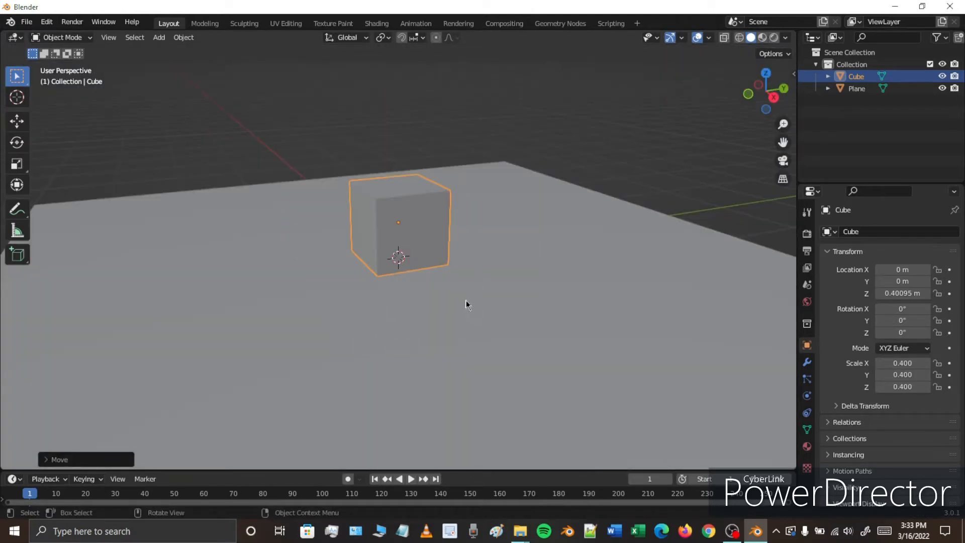
pyautogui.scroll(-3, 466, 300)
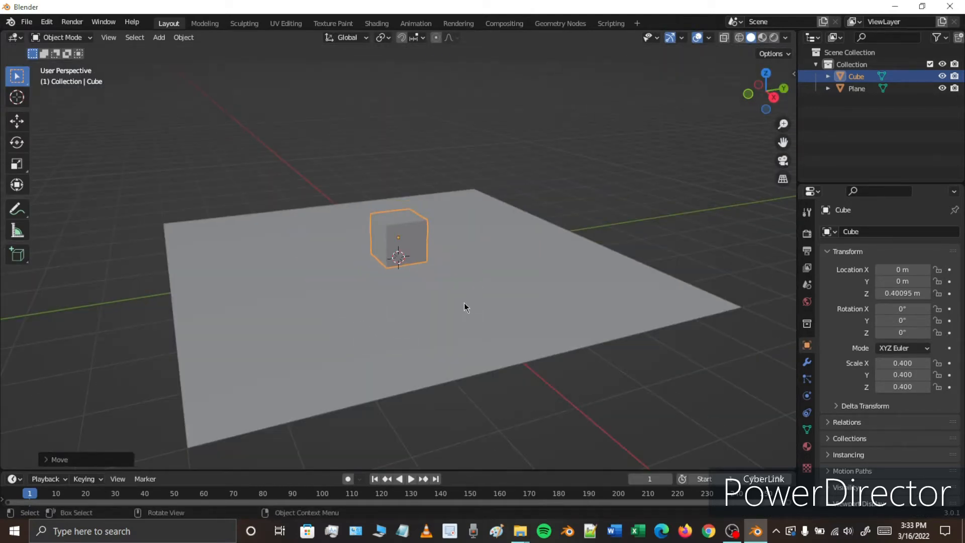
pyautogui.hotkey('shift', 'a')
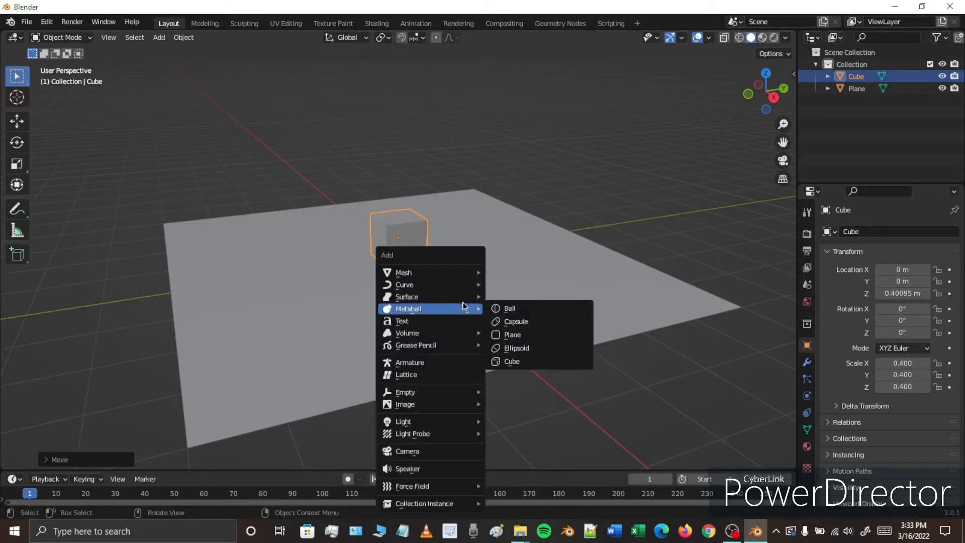
pyautogui.moveTo(427, 274)
pyautogui.click(503, 272)
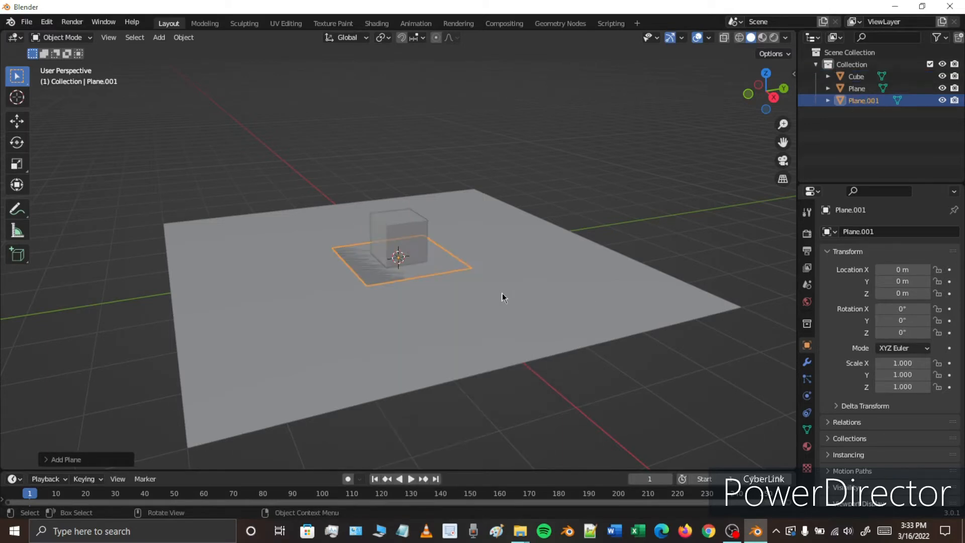
pyautogui.write('s1.5')
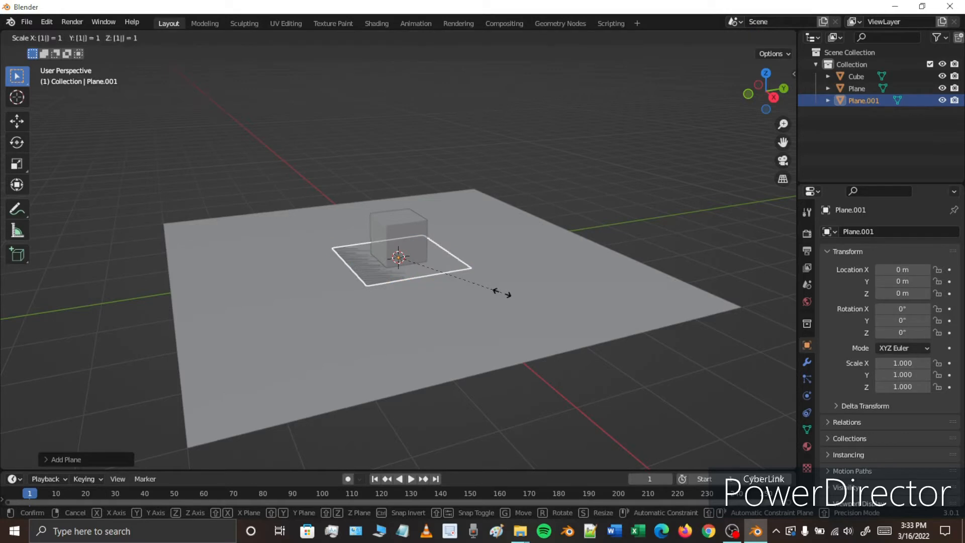
pyautogui.press('Return')
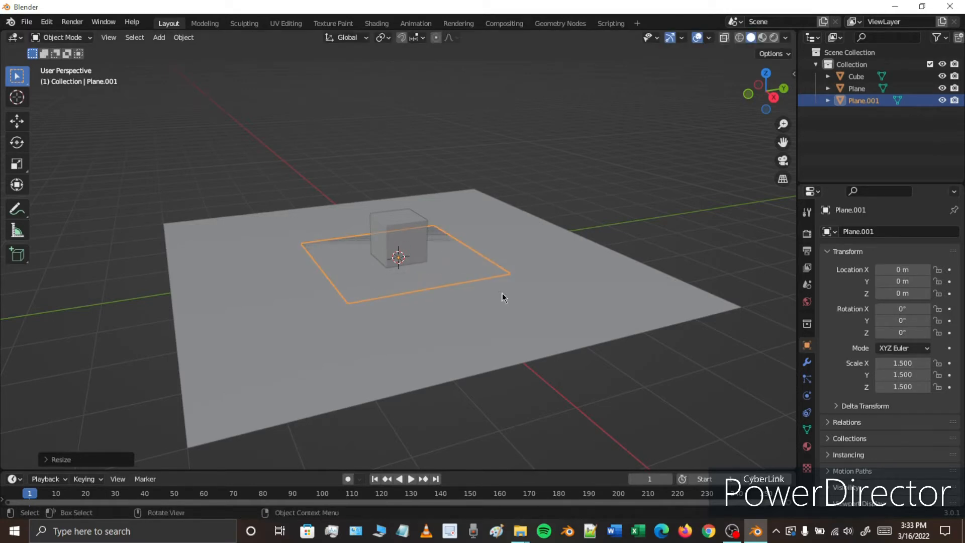
# - Move the smaller plane straight up along Z to about 2.48 m, above the cube
pyautogui.press('g')
pyautogui.press('z')
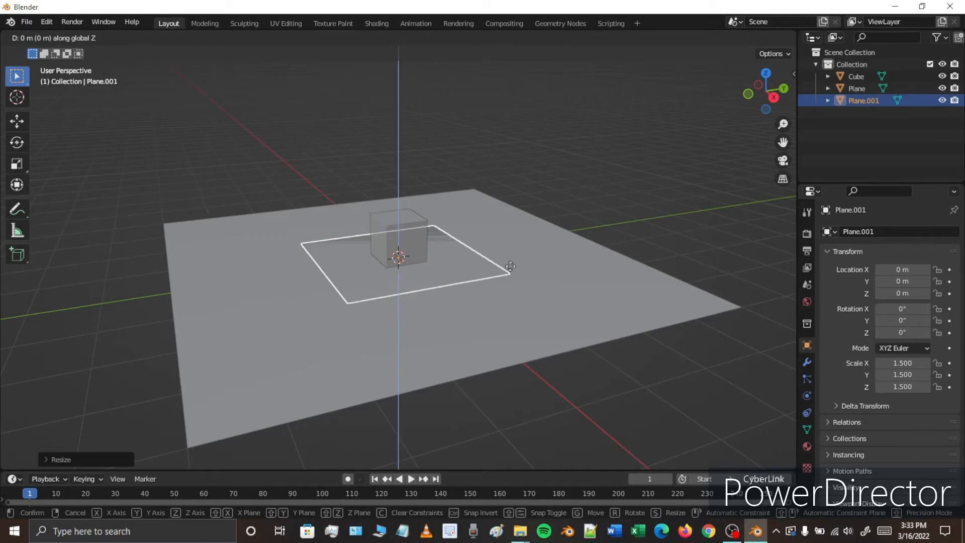
pyautogui.click(525, 159)
# - Add cloth physics to the raised plane
pyautogui.moveTo(473, 305); pyautogui.dragTo(360, 114, button='middle')
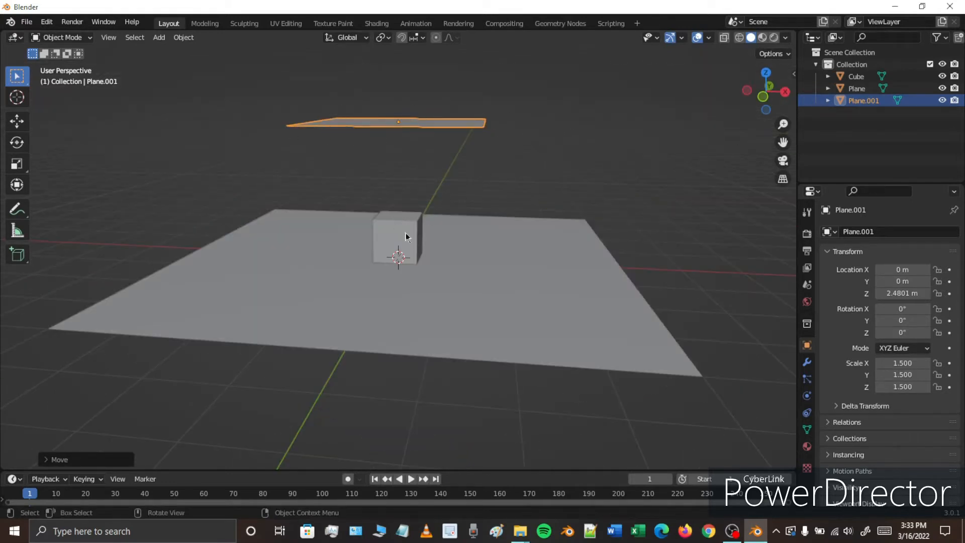
pyautogui.moveTo(485, 248); pyautogui.dragTo(296, 201, button='middle')
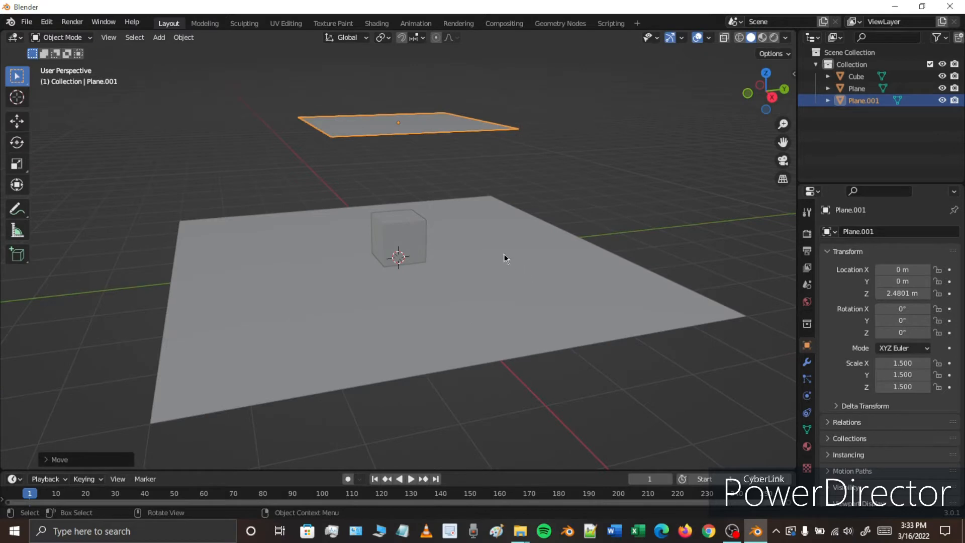
pyautogui.moveTo(492, 246); pyautogui.dragTo(508, 263, button='middle')
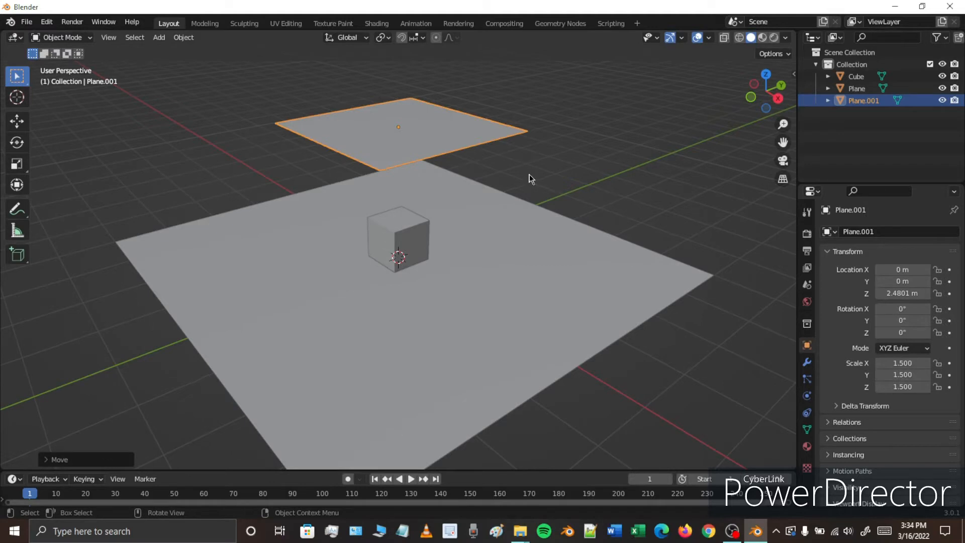
pyautogui.click(807, 396)
pyautogui.click(872, 258)
# - Add collision physics to both the cube and the large ground plane
pyautogui.moveTo(636, 334); pyautogui.dragTo(677, 323, button='middle')
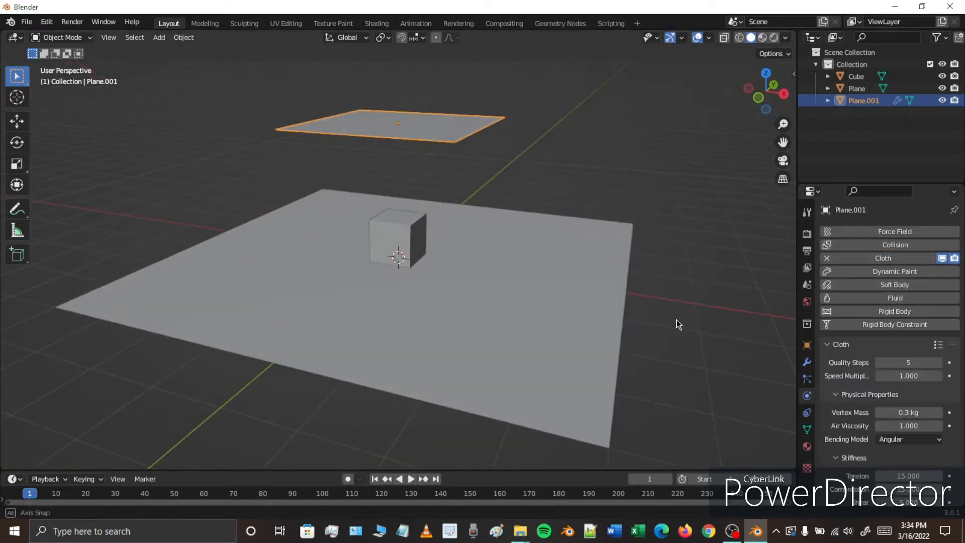
pyautogui.click(408, 240)
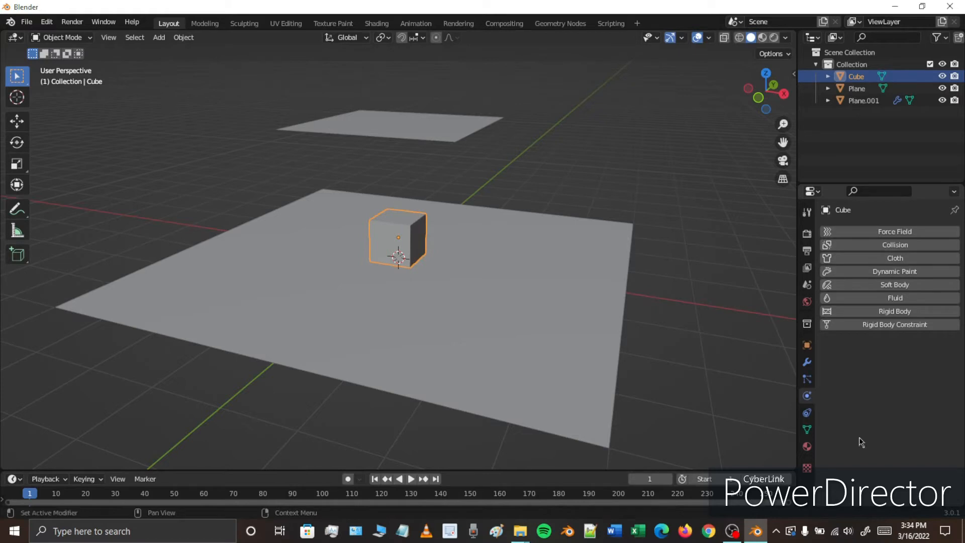
pyautogui.click(864, 246)
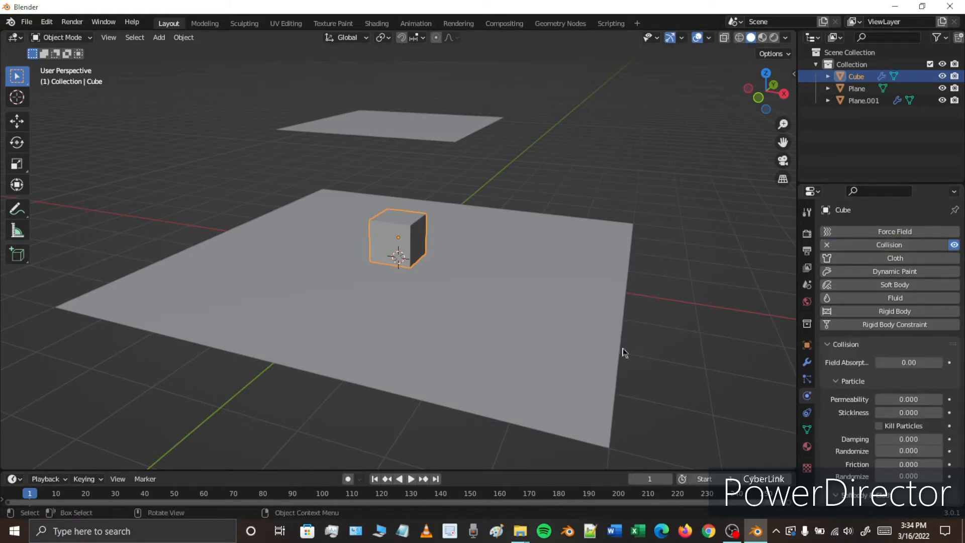
pyautogui.click(596, 289)
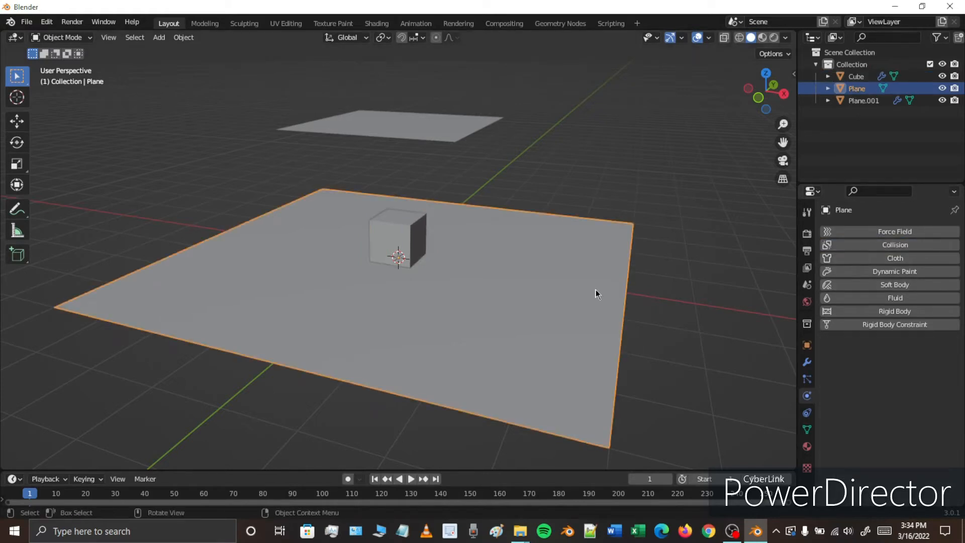
pyautogui.click(886, 246)
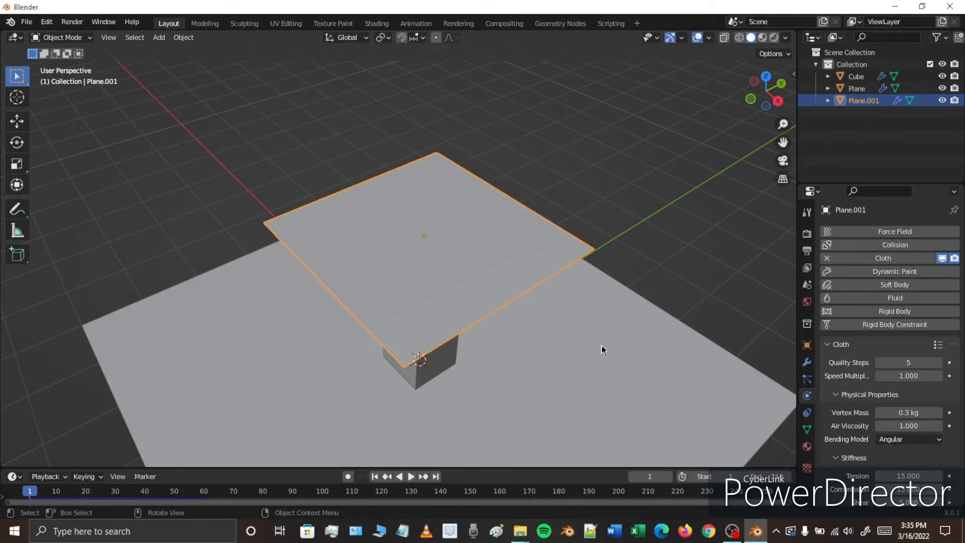
# - Subdivide the raised cloth plane's whole mesh seven times in Edit Mode and return to Object Mode
pyautogui.press('Tab')
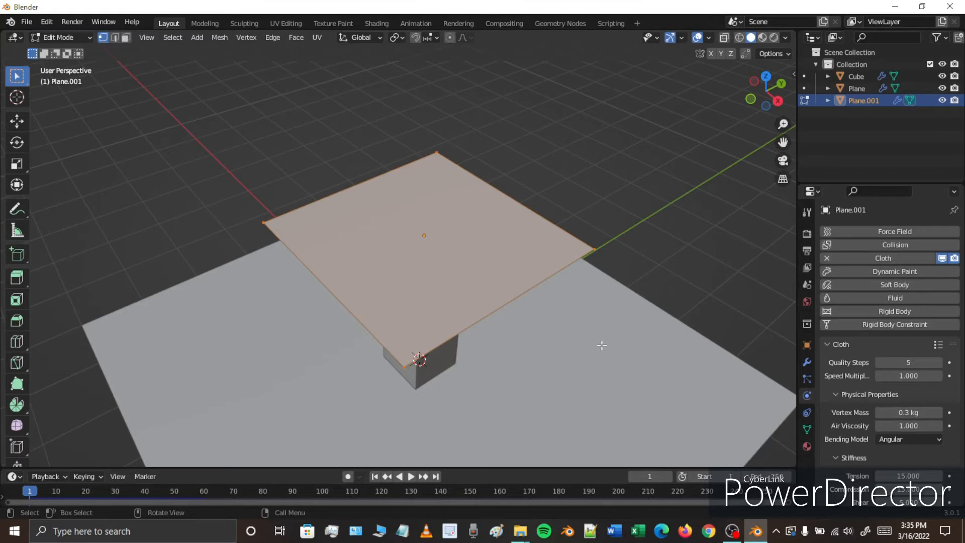
pyautogui.rightClick(421, 220)
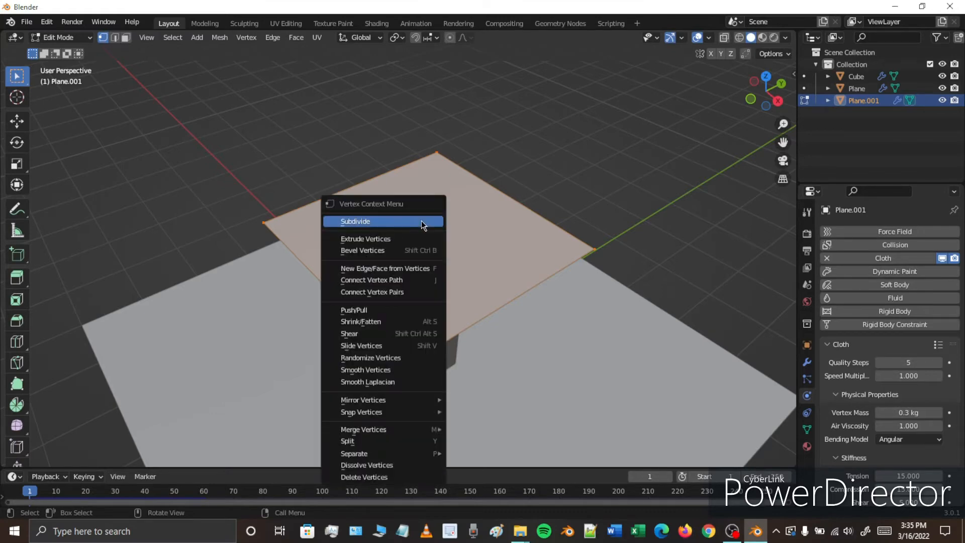
pyautogui.click(354, 222)
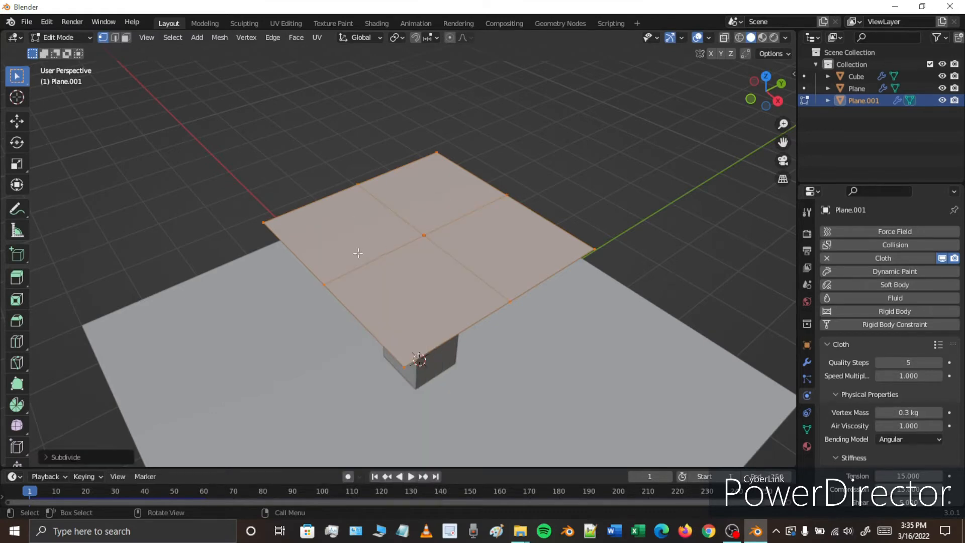
pyautogui.rightClick(439, 217)
pyautogui.click(441, 218)
pyautogui.rightClick(432, 210)
pyautogui.click(432, 210)
pyautogui.rightClick(432, 216)
pyautogui.click(433, 215)
pyautogui.rightClick(431, 215)
pyautogui.click(432, 215)
pyautogui.rightClick(437, 215)
pyautogui.click(436, 214)
pyautogui.rightClick(436, 214)
pyautogui.click(437, 215)
pyautogui.moveTo(437, 215); pyautogui.dragTo(563, 265, button='middle')
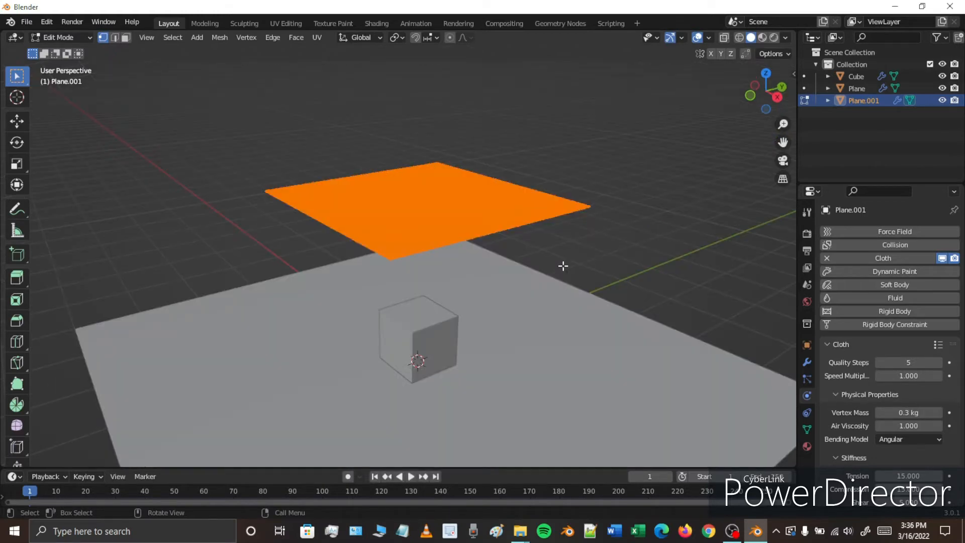
pyautogui.press('Tab')
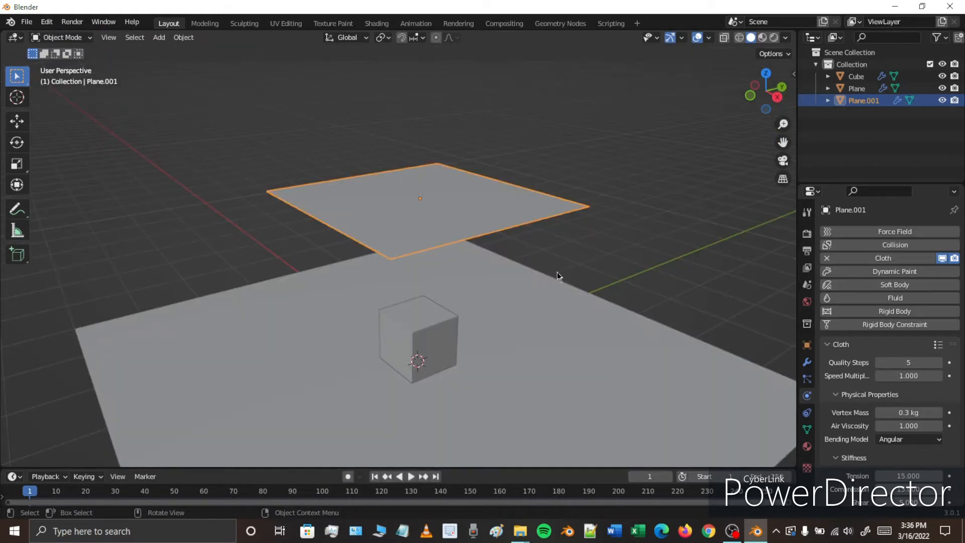
# - Play the cloth simulation until the fabric drapes over the cube, stopping at frame 40, and examine its folds up close
pyautogui.press('space')
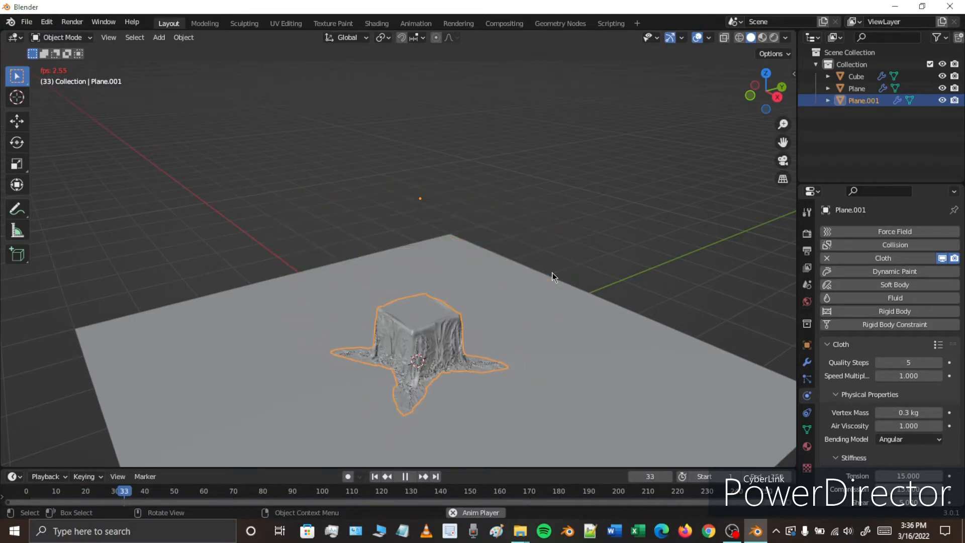
pyautogui.press('space')
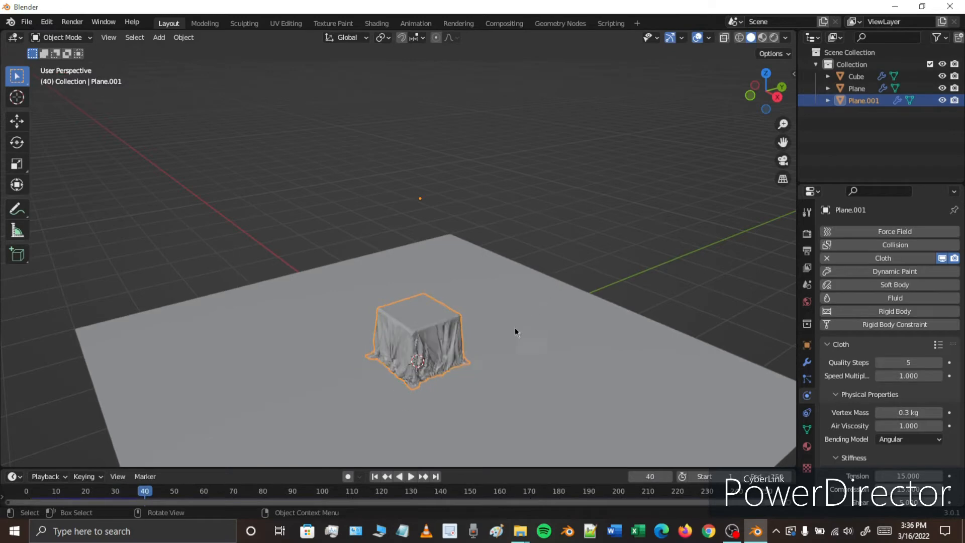
pyautogui.scroll(3, 519, 341)
pyautogui.keyDown('shift'); pyautogui.moveTo(520, 372); pyautogui.dragTo(491, 270, button='middle'); pyautogui.keyUp('shift')
pyautogui.scroll(6, 490, 269)
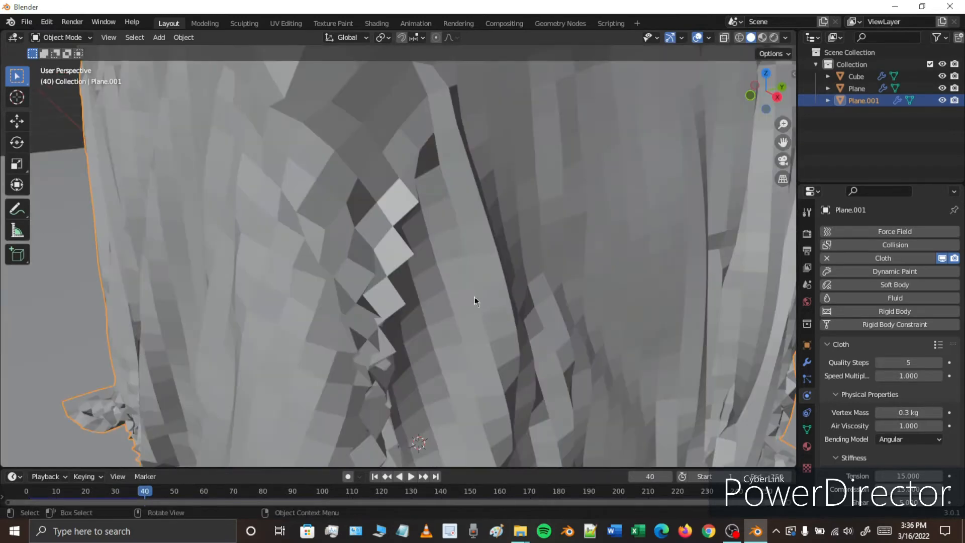
# - Shade the draped cloth smooth and examine its folds from several sides
pyautogui.scroll(-2, 477, 301)
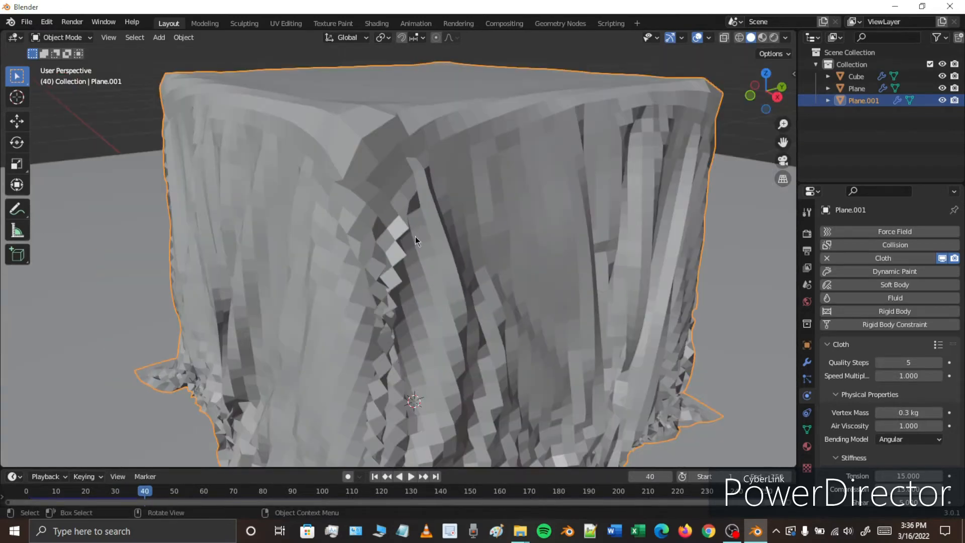
pyautogui.moveTo(483, 286)
pyautogui.mouseDown(button='middle')
pyautogui.moveTo(497, 288)
pyautogui.moveTo(487, 273)
pyautogui.mouseUp(button='middle')
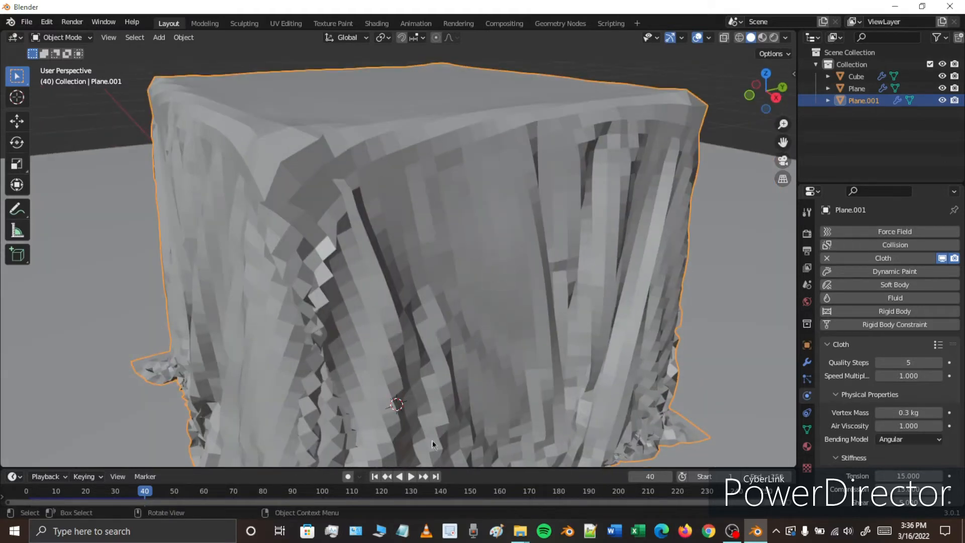
pyautogui.rightClick(477, 290)
pyautogui.click(451, 290)
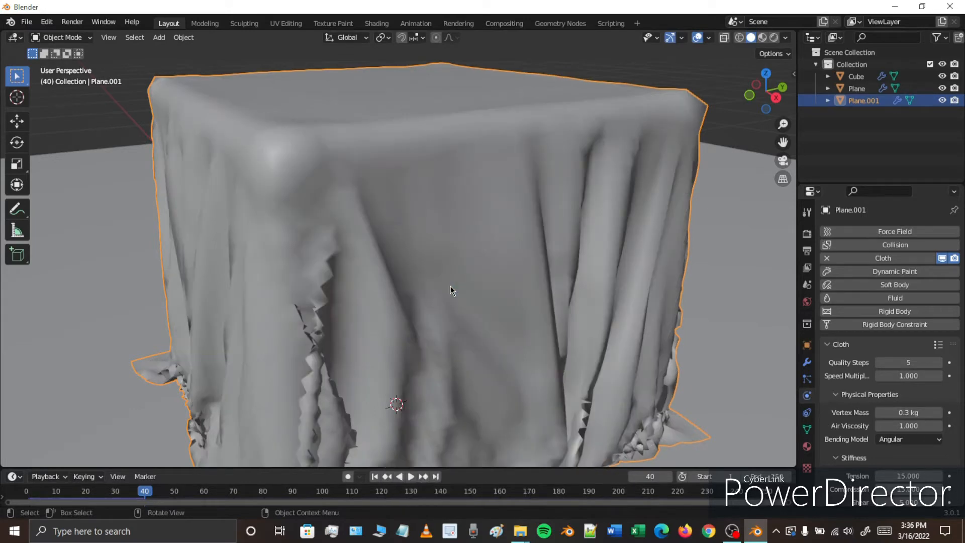
pyautogui.moveTo(557, 342); pyautogui.dragTo(504, 330, button='middle')
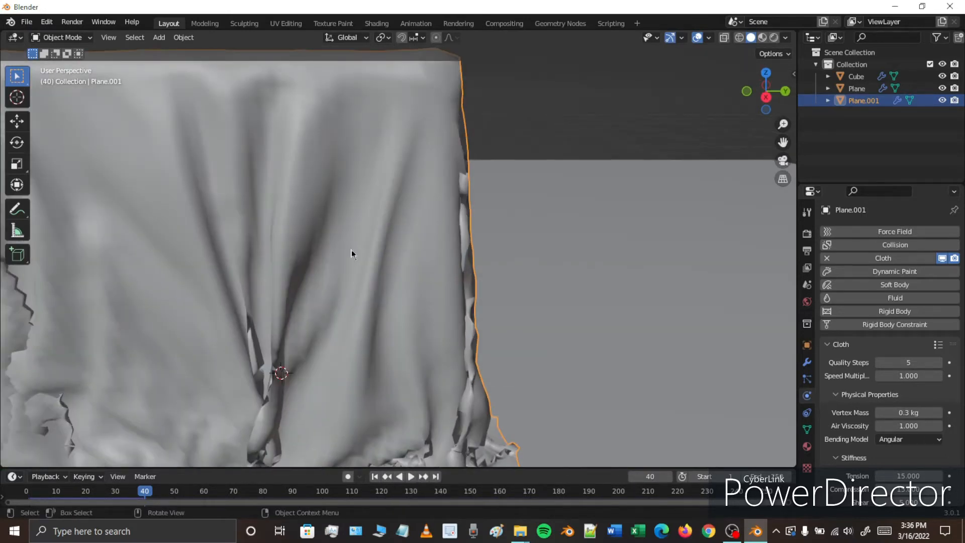
pyautogui.moveTo(342, 292); pyautogui.dragTo(490, 300, button='middle')
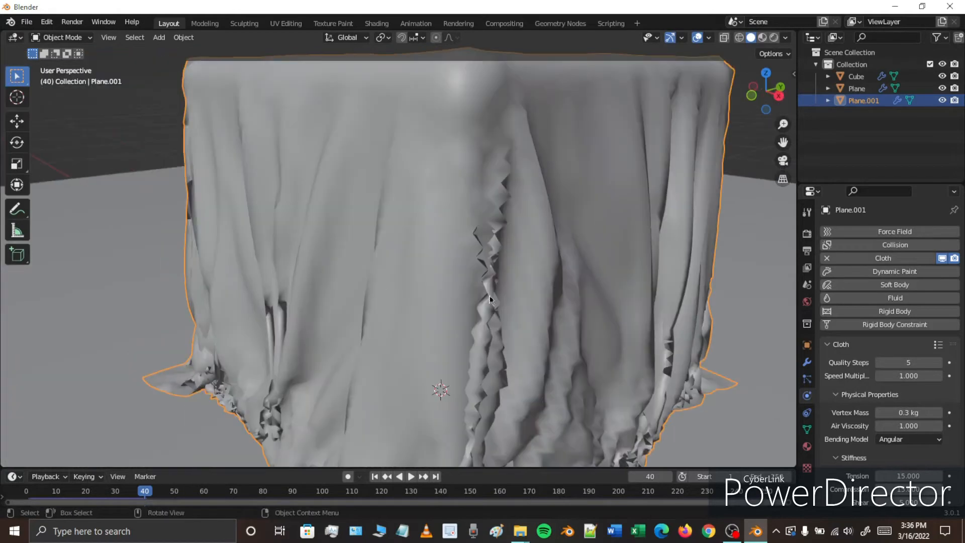
pyautogui.scroll(3, 524, 312)
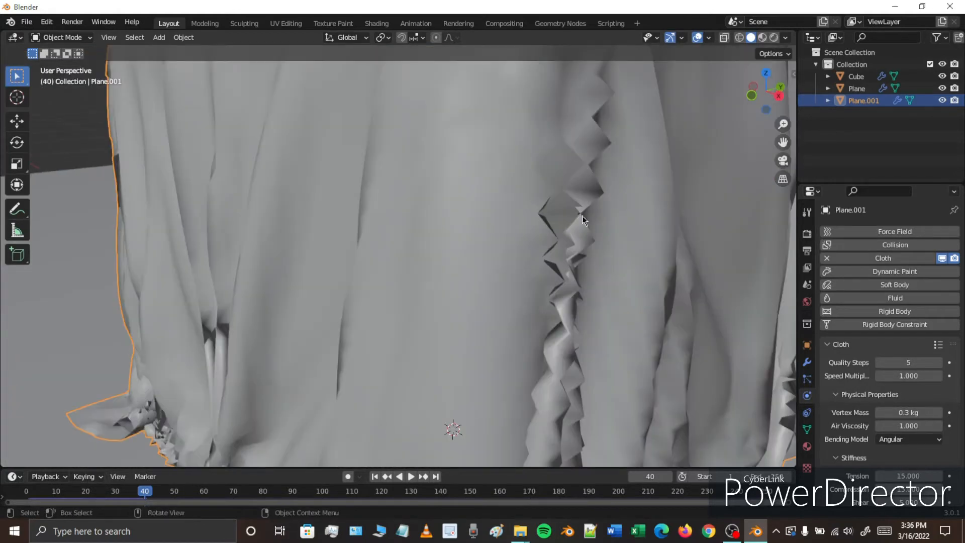
# - Return the cloth simulation to frame 1
pyautogui.click(377, 477)
pyautogui.scroll(-9, 427, 367)
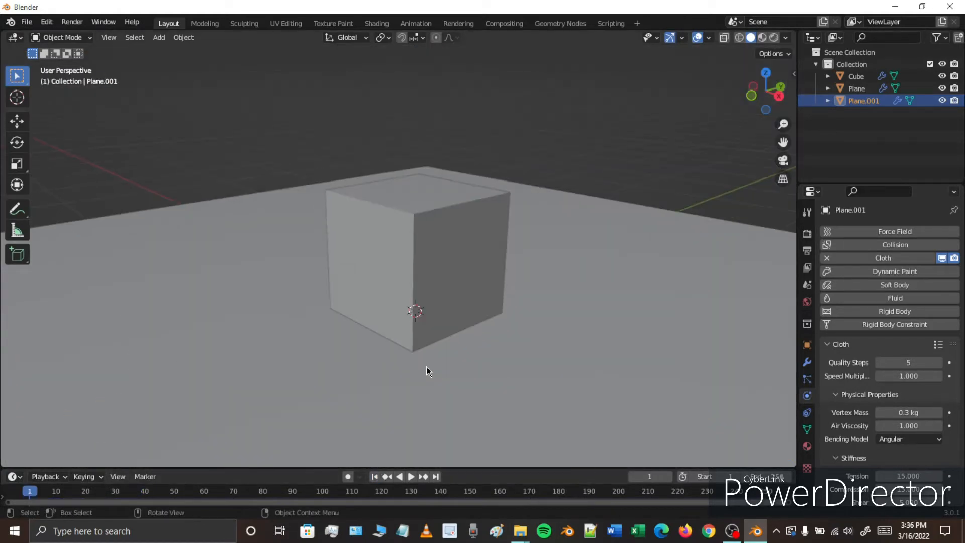
pyautogui.moveTo(514, 319); pyautogui.dragTo(494, 240, button='middle')
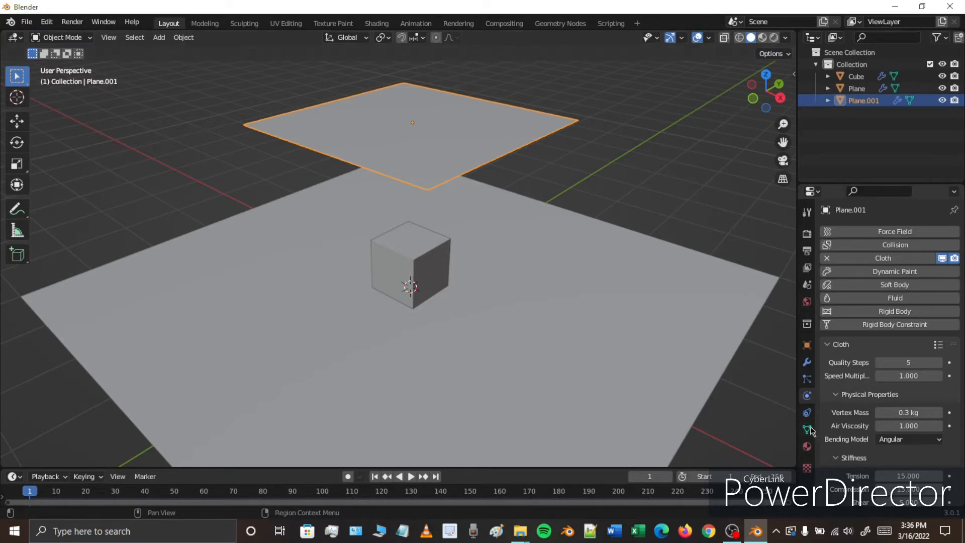
# - Give the raised cloth plane a new material with an Image Texture as its base color
pyautogui.click(806, 447)
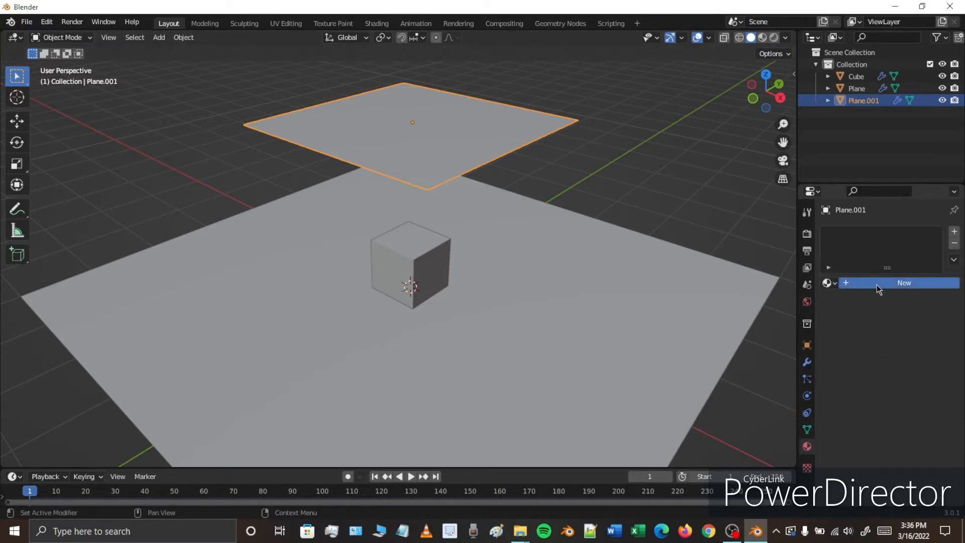
pyautogui.click(877, 284)
pyautogui.click(880, 413)
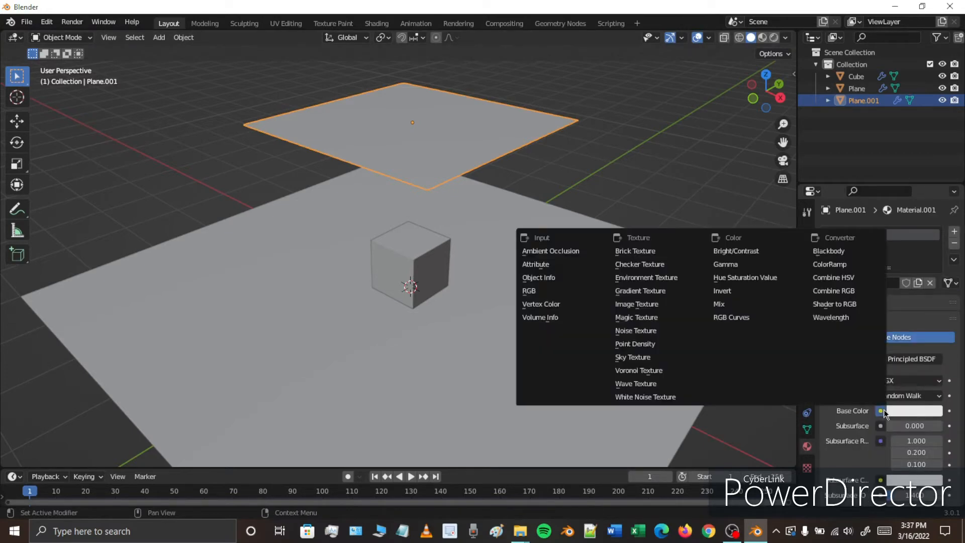
pyautogui.click(683, 306)
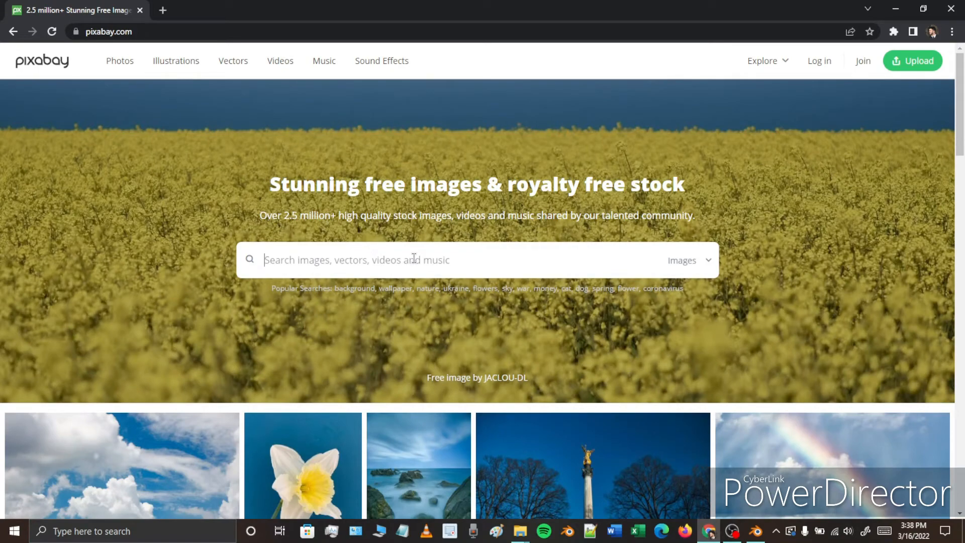
# - In the browser, search Pixabay for "cloth material" and download the red fabric photo as a 1920×1280 JPG
pyautogui.write('cloth material')
pyautogui.press('Return')
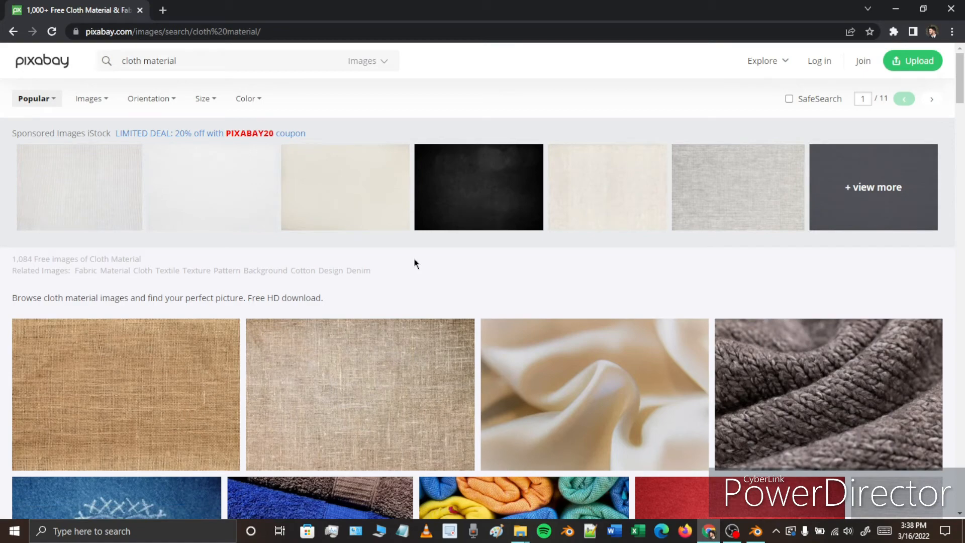
pyautogui.scroll(-2, 415, 261)
pyautogui.scroll(-2, 473, 253)
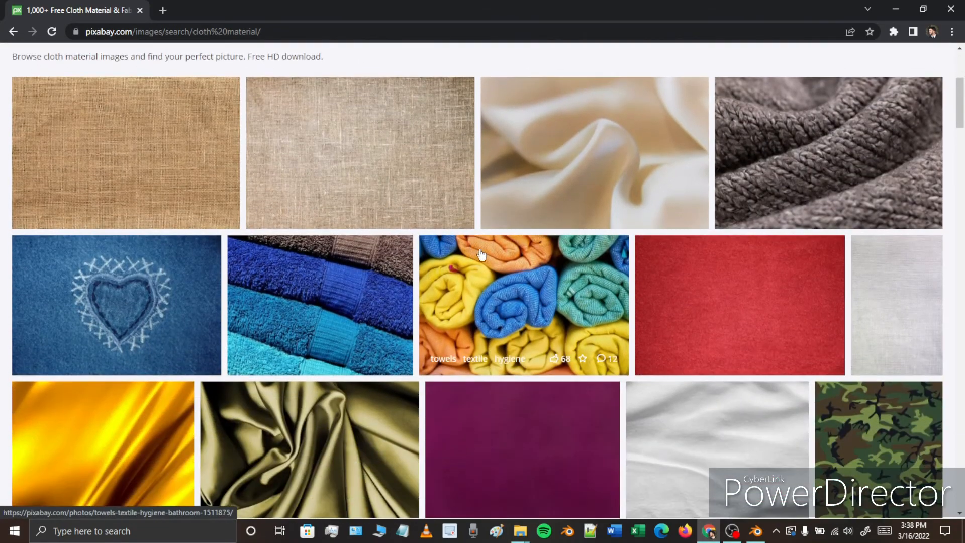
pyautogui.click(734, 312)
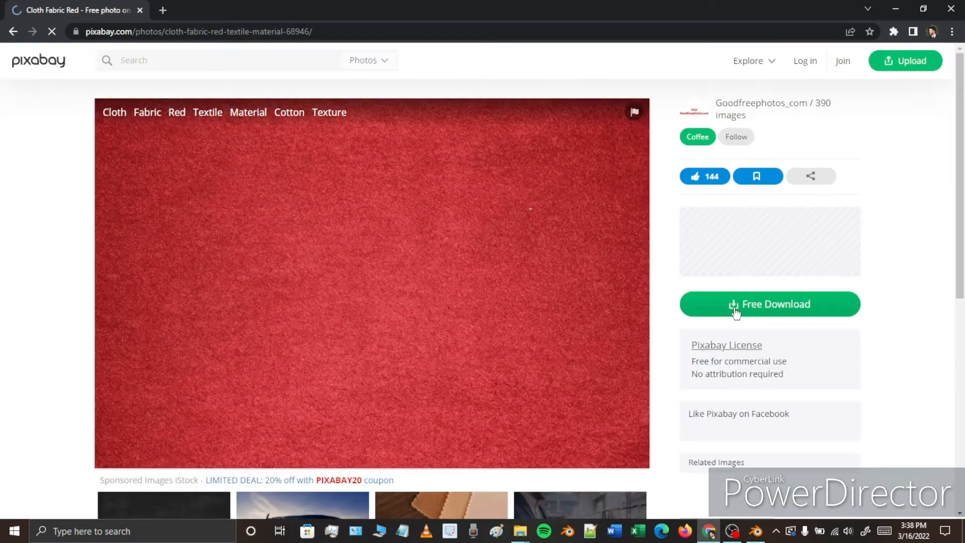
pyautogui.click(796, 313)
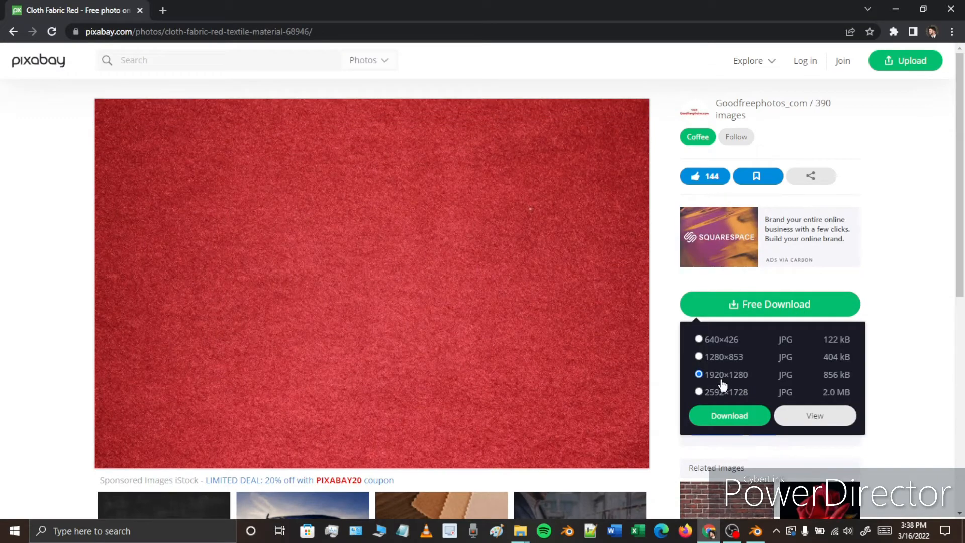
pyautogui.click(730, 416)
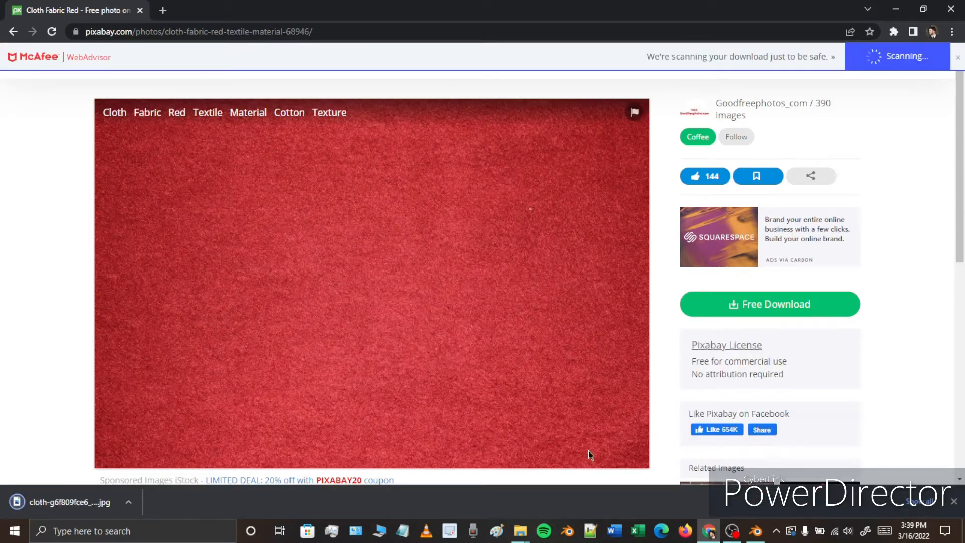
# - Switch back to Blender and load cloth-g6f809fce6_1920.jpg from Downloads as the cloth material's base color image
pyautogui.click(753, 534)
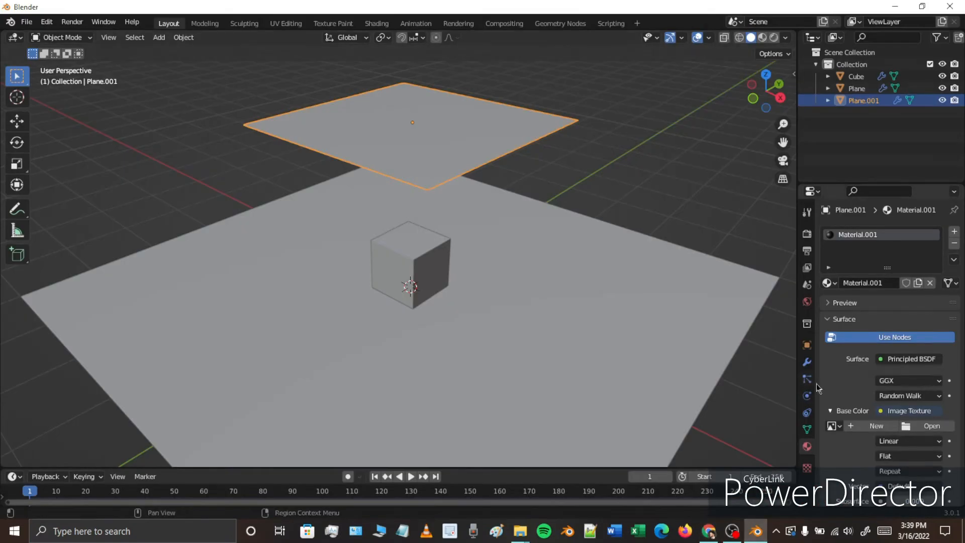
pyautogui.click(932, 426)
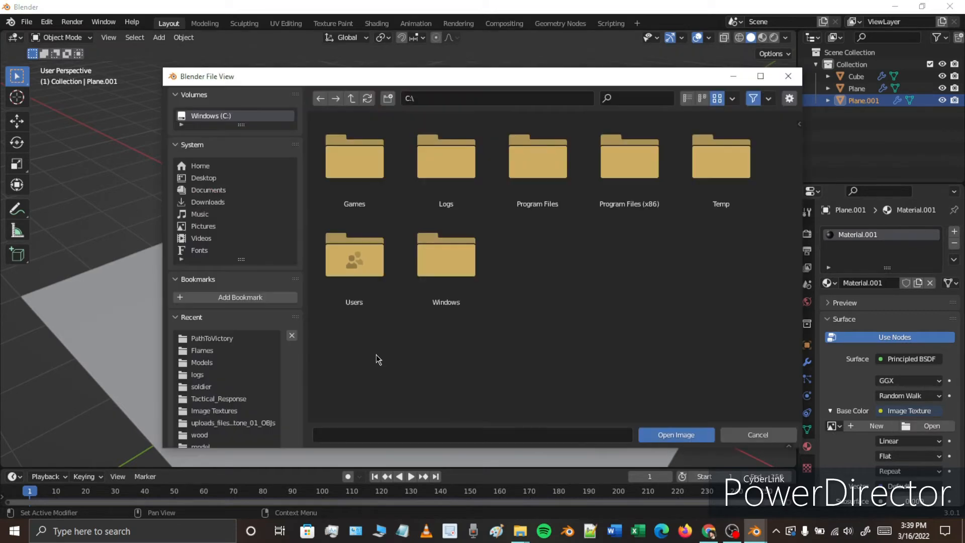
pyautogui.click(222, 200)
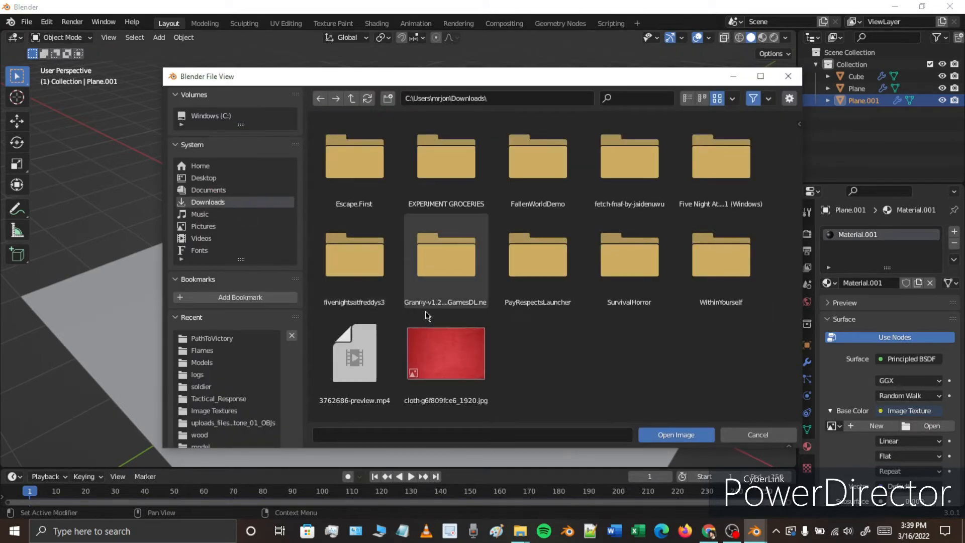
pyautogui.click(465, 378)
pyautogui.click(665, 437)
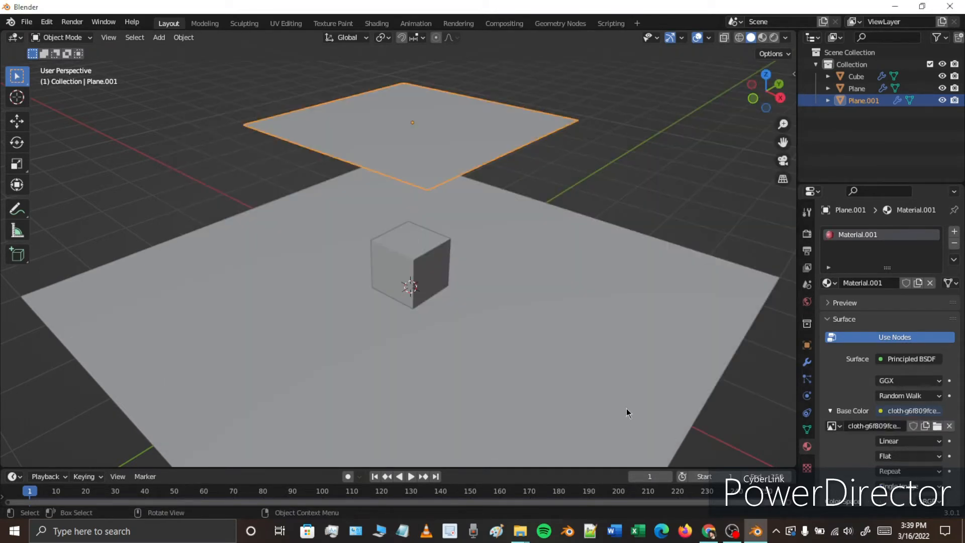
# - Switch the viewport to Rendered shading and inspect the textured cloth plane
pyautogui.press('z')
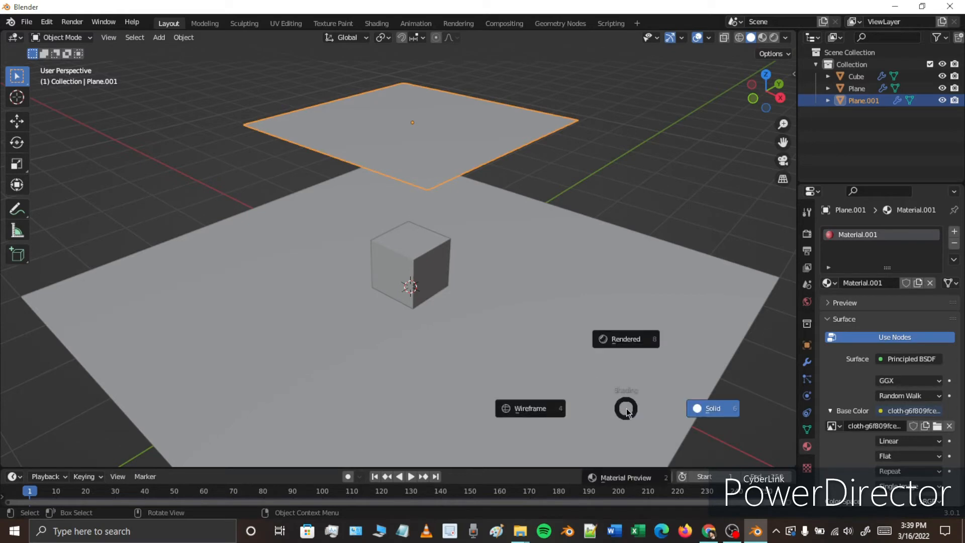
pyautogui.click(539, 306)
pyautogui.moveTo(480, 275); pyautogui.dragTo(627, 175, button='middle')
pyautogui.scroll(4, 502, 312)
pyautogui.scroll(-5, 498, 312)
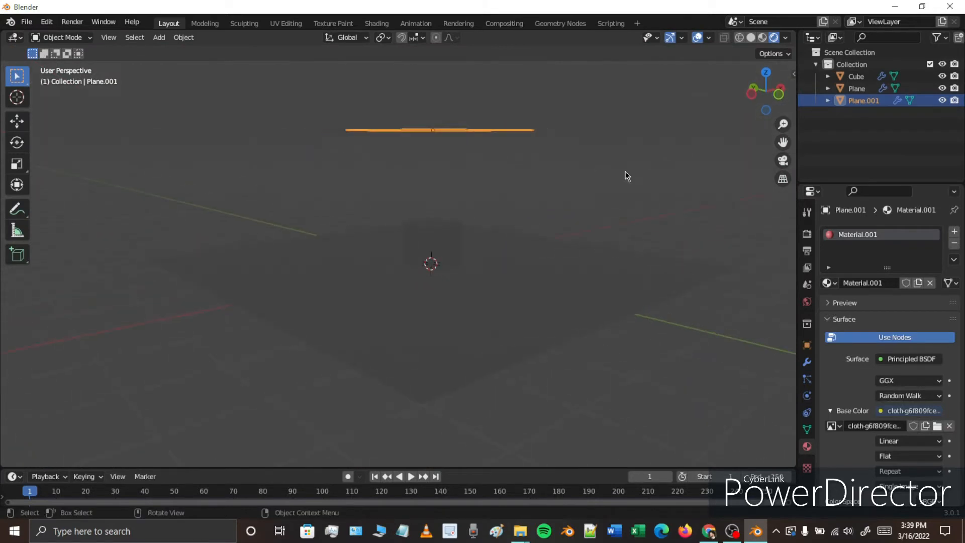
pyautogui.moveTo(626, 175); pyautogui.dragTo(459, 274, button='middle')
# - Give the cube a new material with an Image Texture as its base color
pyautogui.click(459, 274)
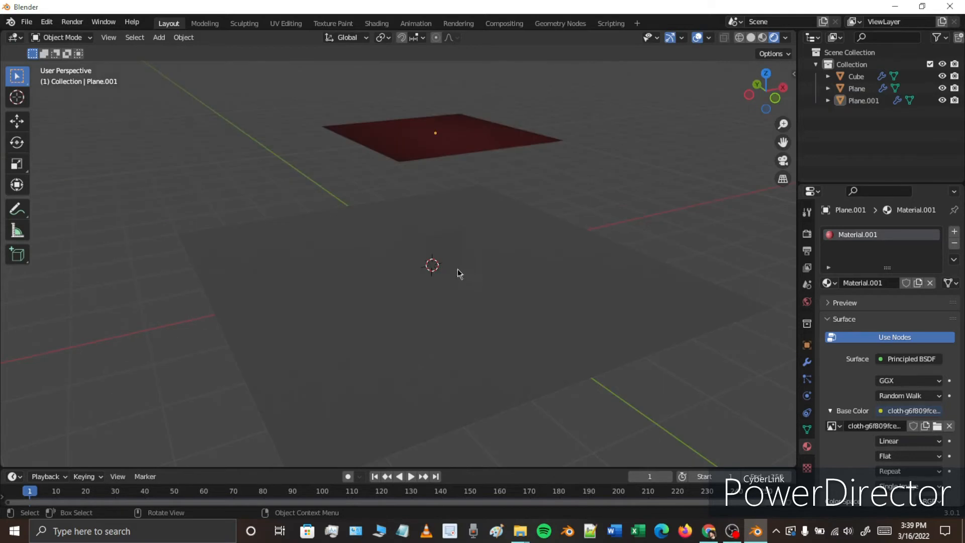
pyautogui.click(445, 246)
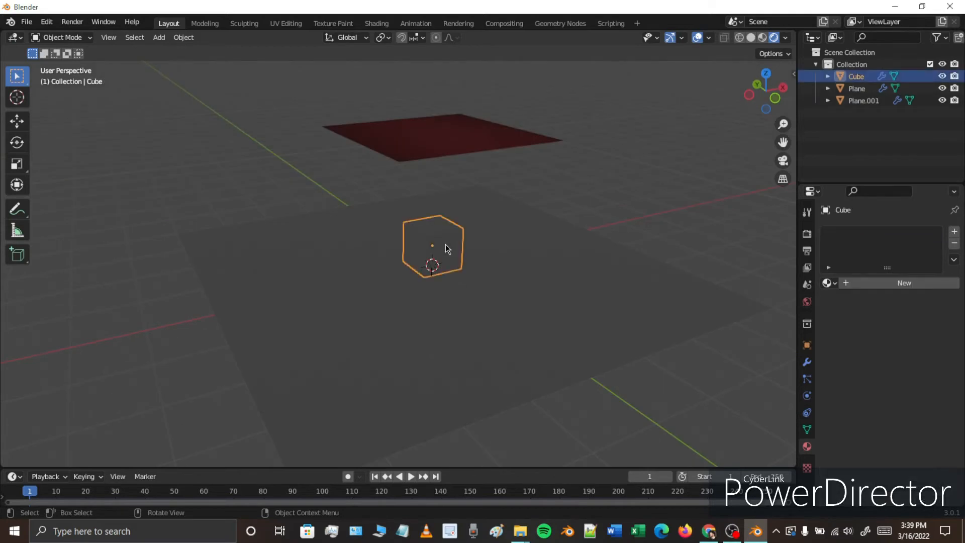
pyautogui.click(905, 283)
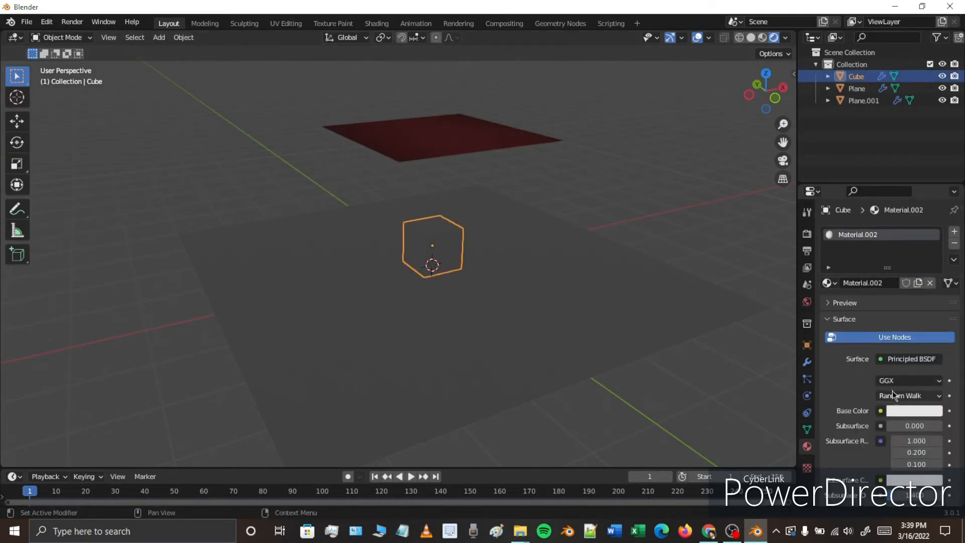
pyautogui.click(880, 412)
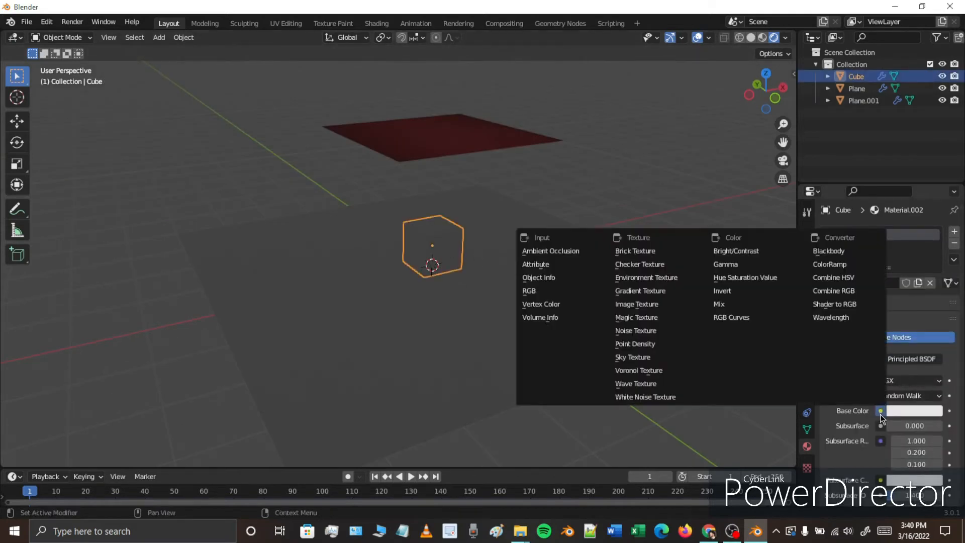
pyautogui.click(675, 307)
# - Switch to the browser, search Pixabay for "metal" and download the green abstract aged aluminum photo as a 1920×1277 JPG
pyautogui.hotkey('alt', 'Tab')
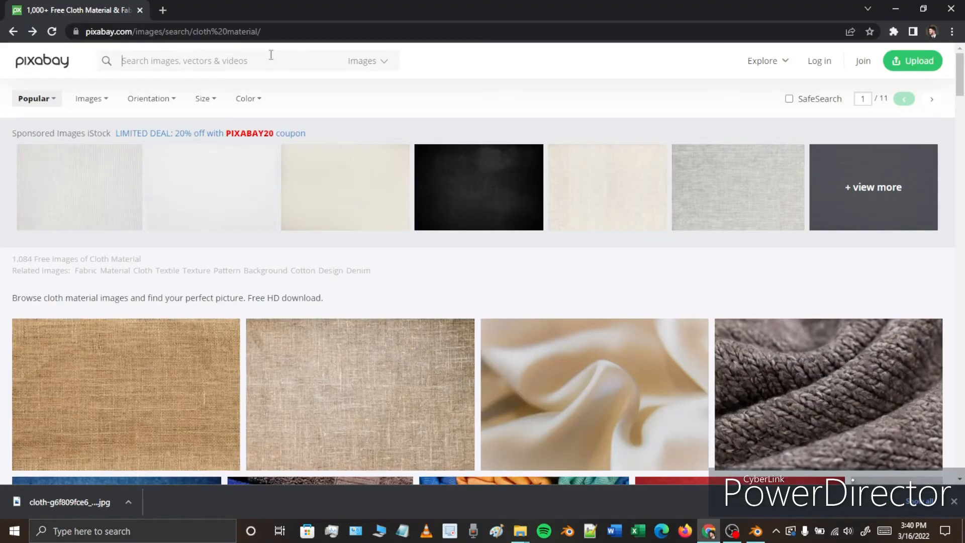
pyautogui.write('metal')
pyautogui.press('Return')
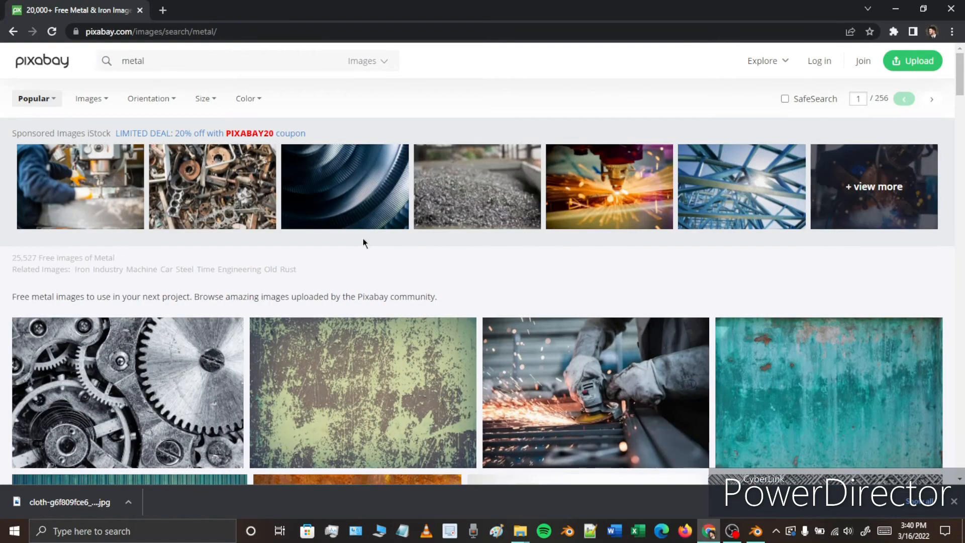
pyautogui.click(383, 382)
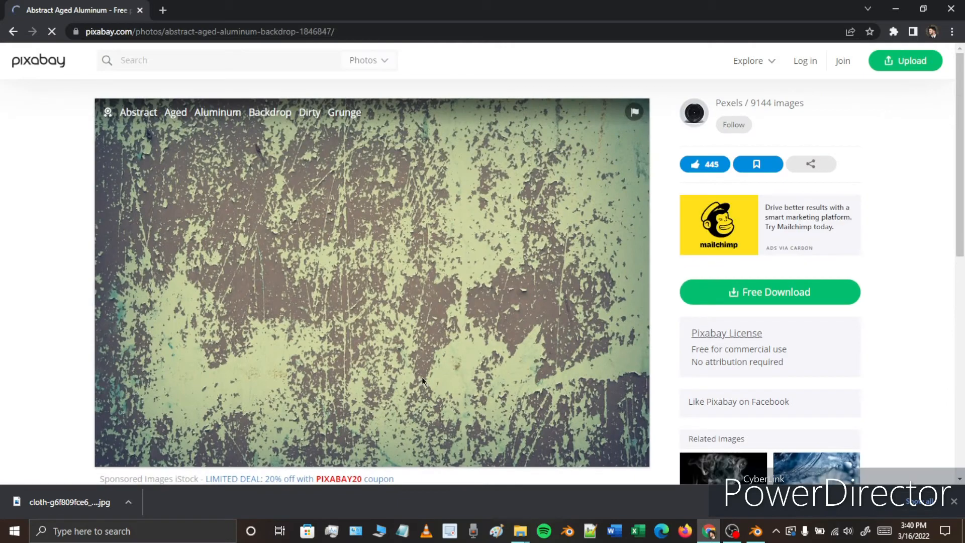
pyautogui.click(743, 297)
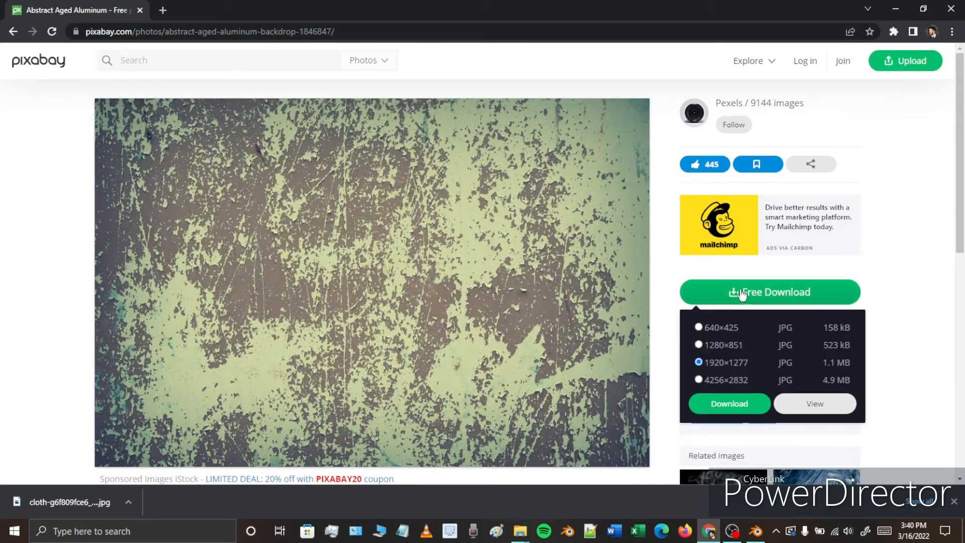
pyautogui.click(740, 405)
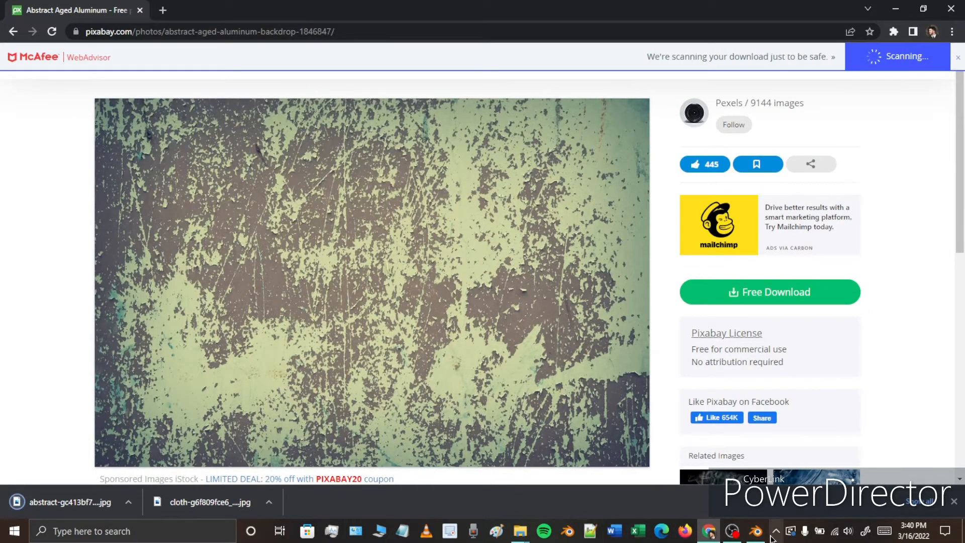
# - Switch back to Blender and load the downloaded abstract aged metal image as the cube material's base color
pyautogui.click(755, 531)
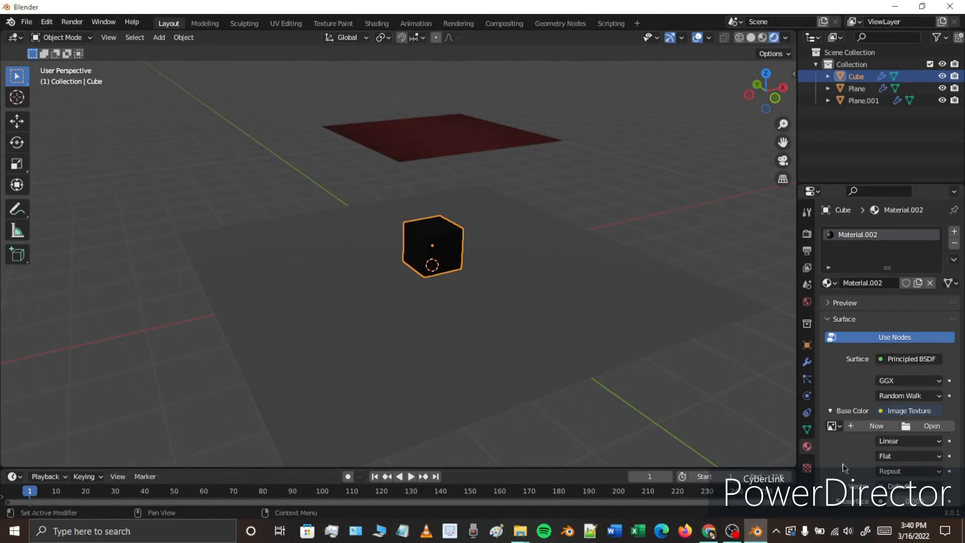
pyautogui.click(932, 426)
pyautogui.click(208, 202)
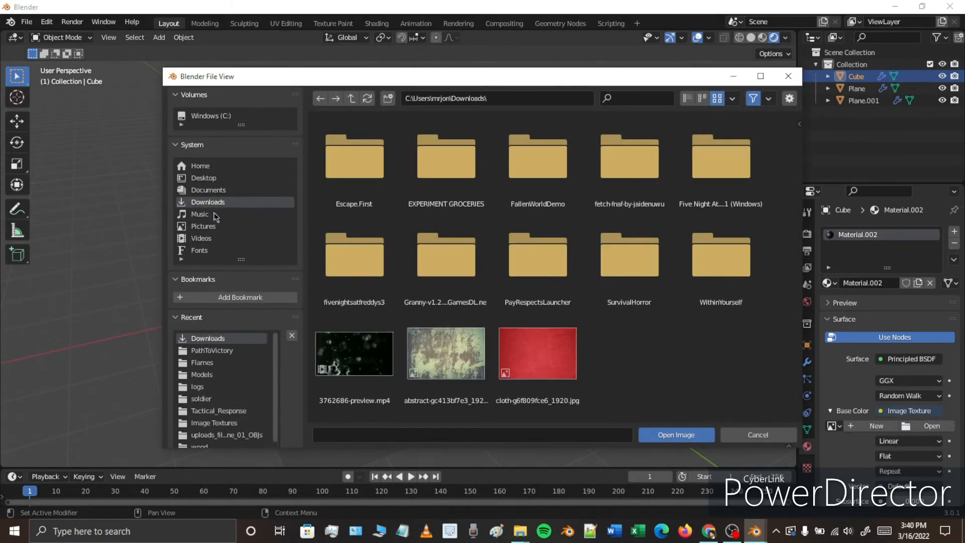
pyautogui.click(358, 374)
pyautogui.click(446, 354)
pyautogui.click(678, 433)
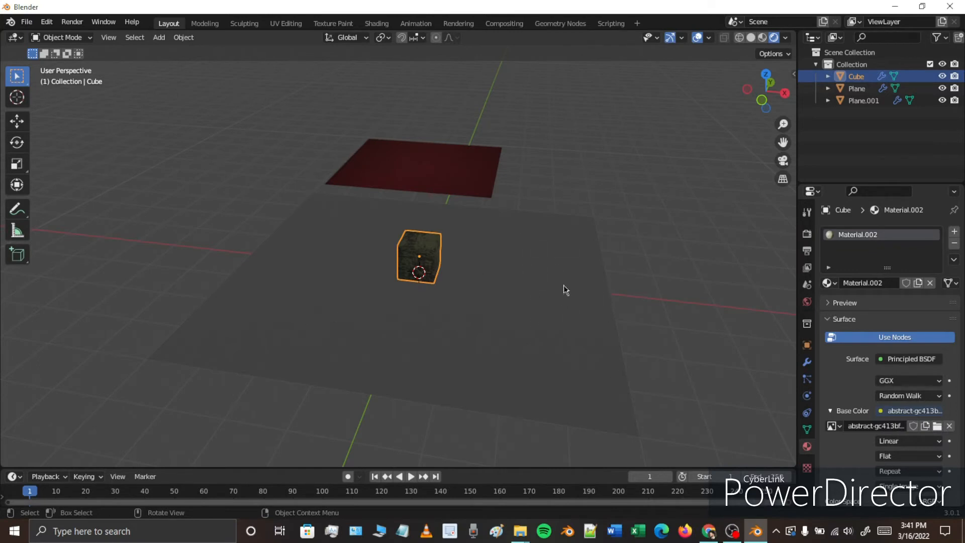
# - Give the large ground plane a new material with an Image Texture as its base color
pyautogui.click(557, 251)
pyautogui.click(912, 283)
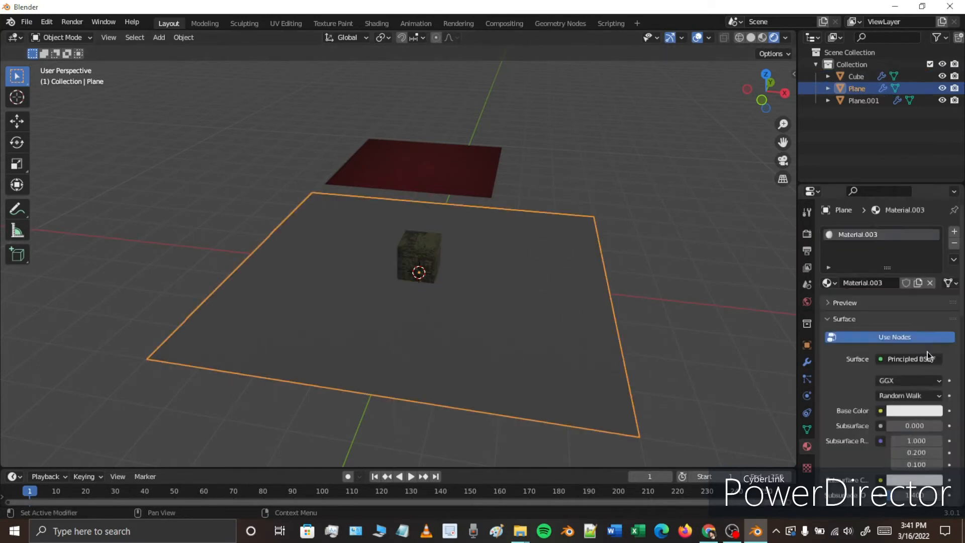
pyautogui.click(881, 412)
pyautogui.click(669, 305)
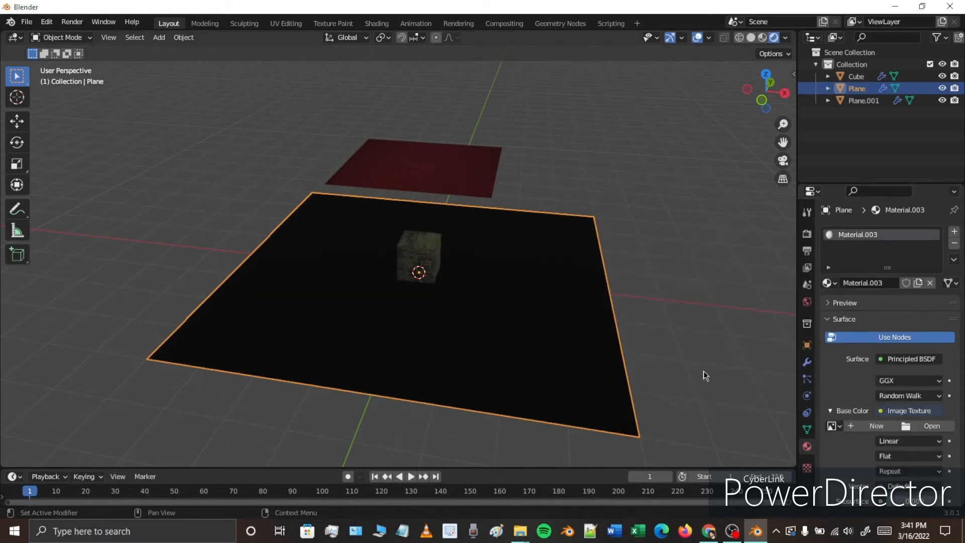
# - Switch to the browser, search Pixabay for "wooden" and download the vintage wood texture photo of brown vertical planks
pyautogui.click(709, 531)
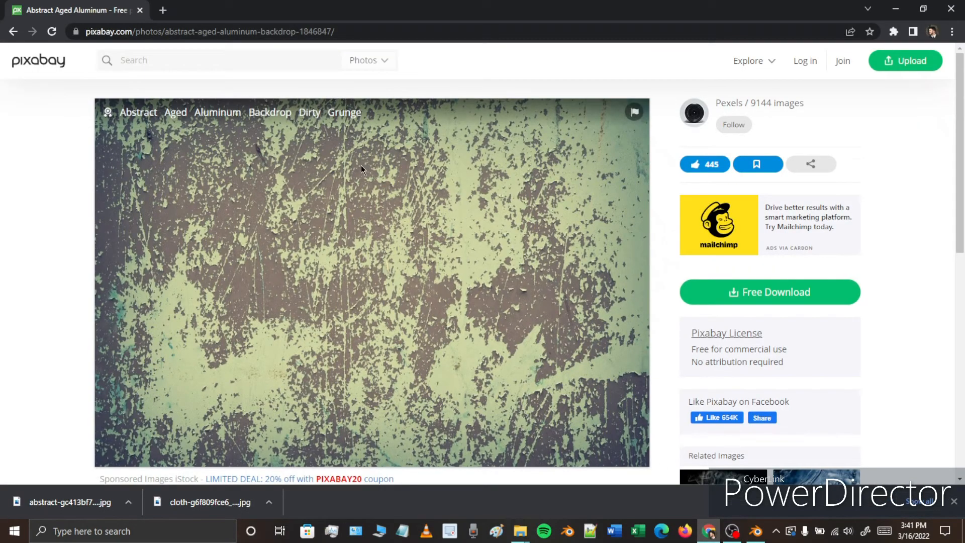
pyautogui.click(186, 62)
pyautogui.write('wooden')
pyautogui.press('Return')
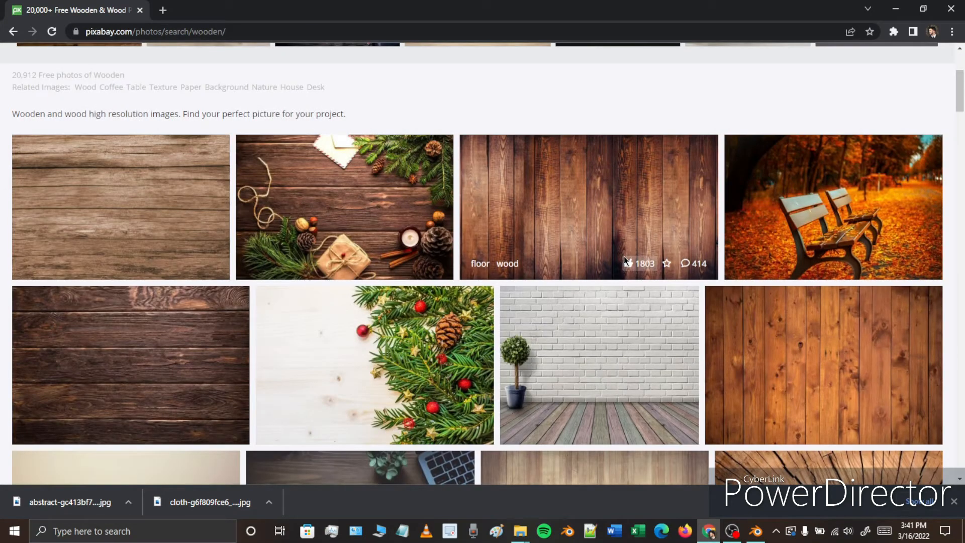
pyautogui.click(837, 363)
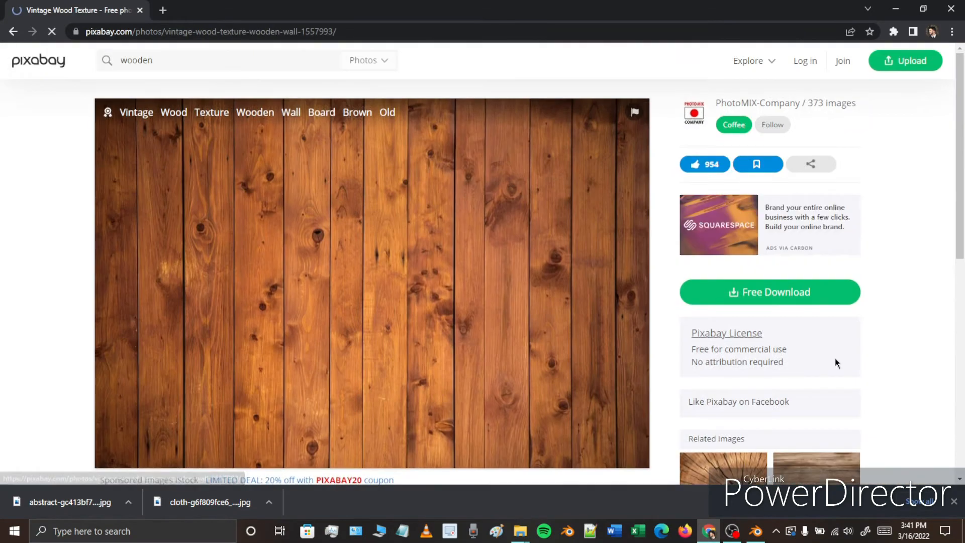
pyautogui.click(802, 294)
pyautogui.click(731, 402)
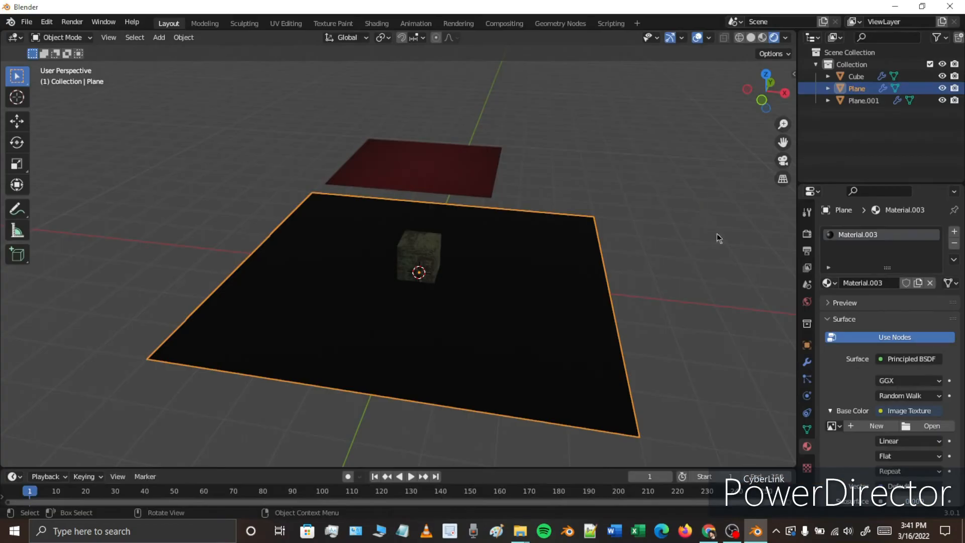
# - In Blender, load the vintage wood image from the Downloads folder as the ground plane material's base color
pyautogui.click(933, 426)
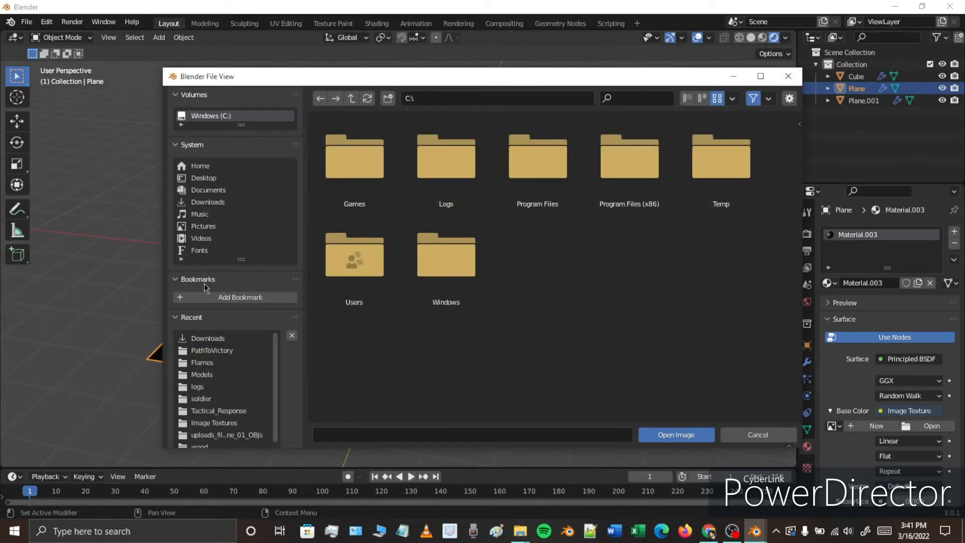
pyautogui.click(217, 201)
pyautogui.click(591, 358)
pyautogui.doubleClick(605, 354)
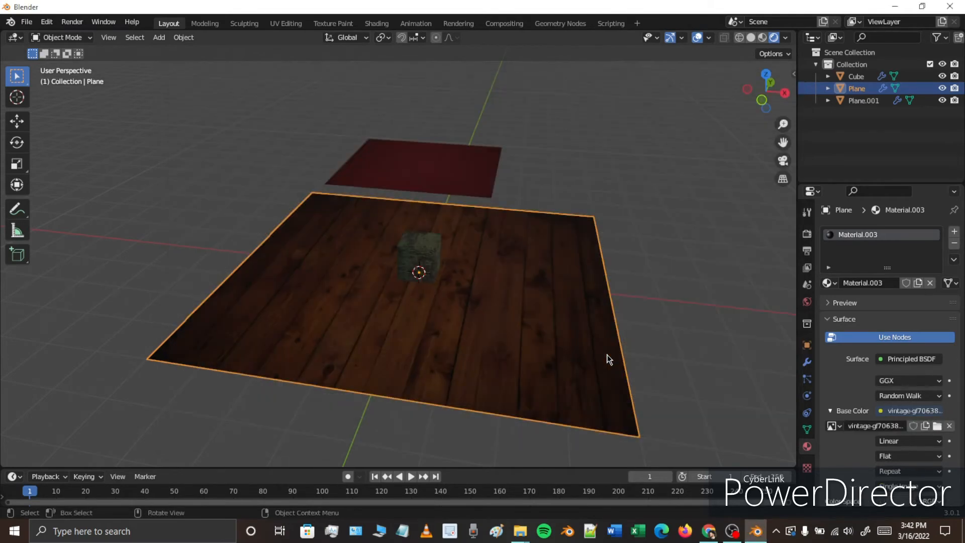
# - Play the cloth simulation with the ground plane selected and stop it at frame 44
pyautogui.moveTo(610, 362); pyautogui.dragTo(489, 339, button='middle')
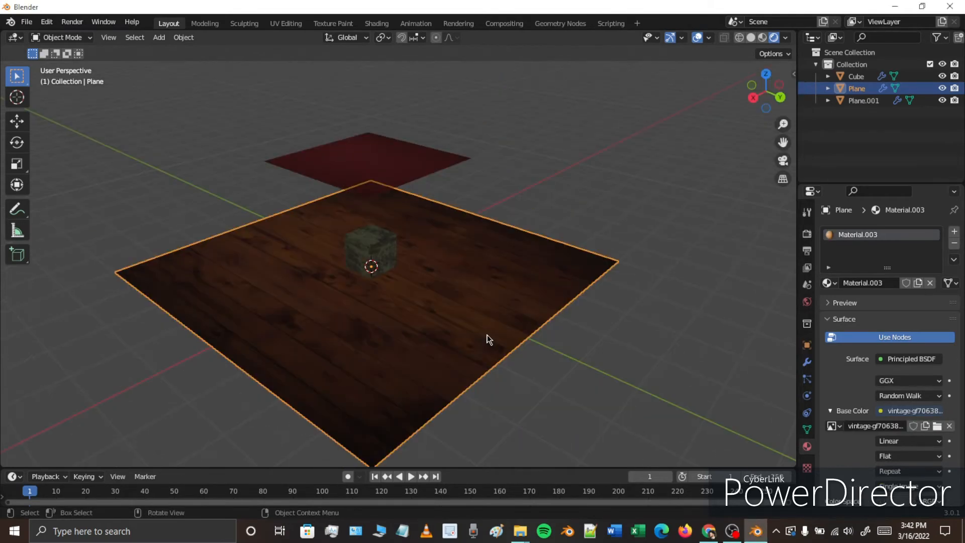
pyautogui.click(401, 163)
pyautogui.click(393, 244)
pyautogui.click(458, 280)
pyautogui.moveTo(359, 313); pyautogui.dragTo(455, 455, button='middle')
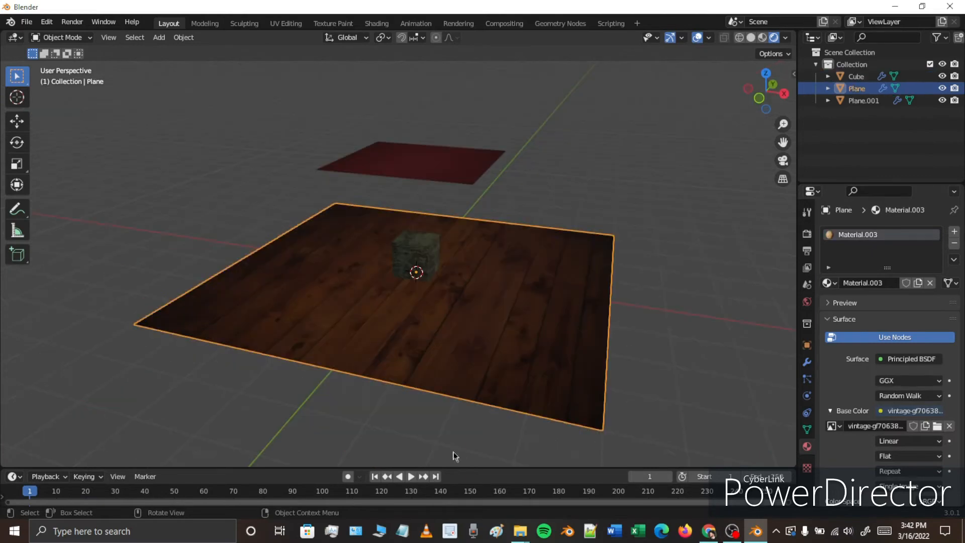
pyautogui.click(411, 476)
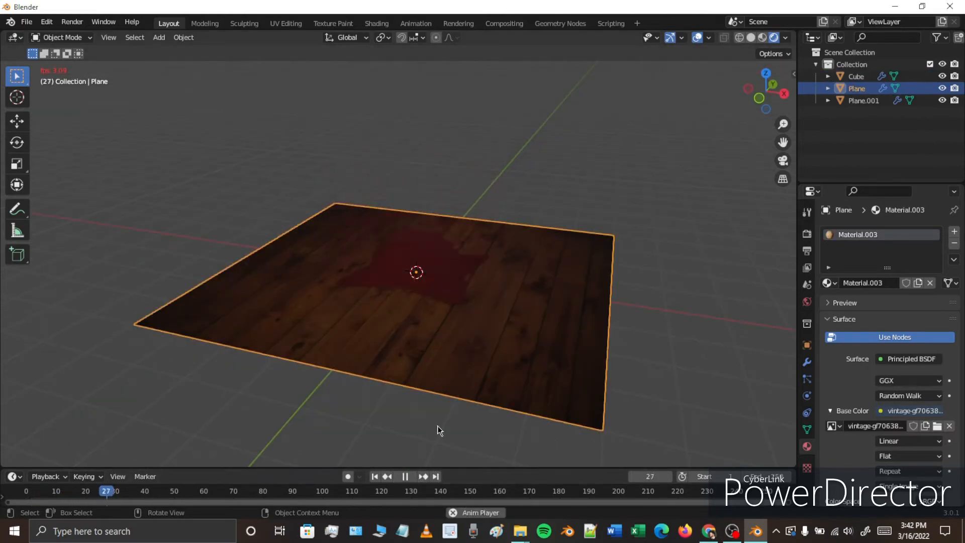
pyautogui.press('space')
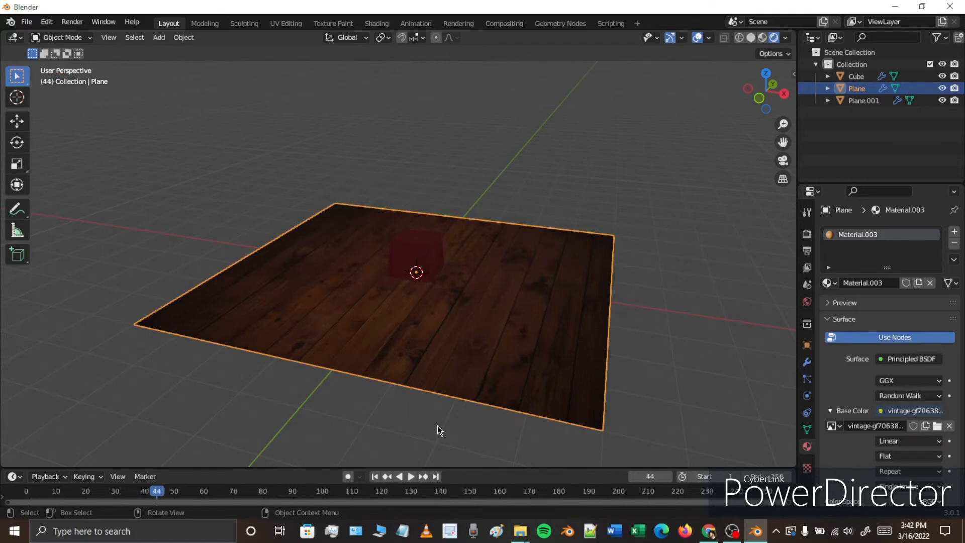
pyautogui.moveTo(439, 430); pyautogui.dragTo(439, 303, button='middle')
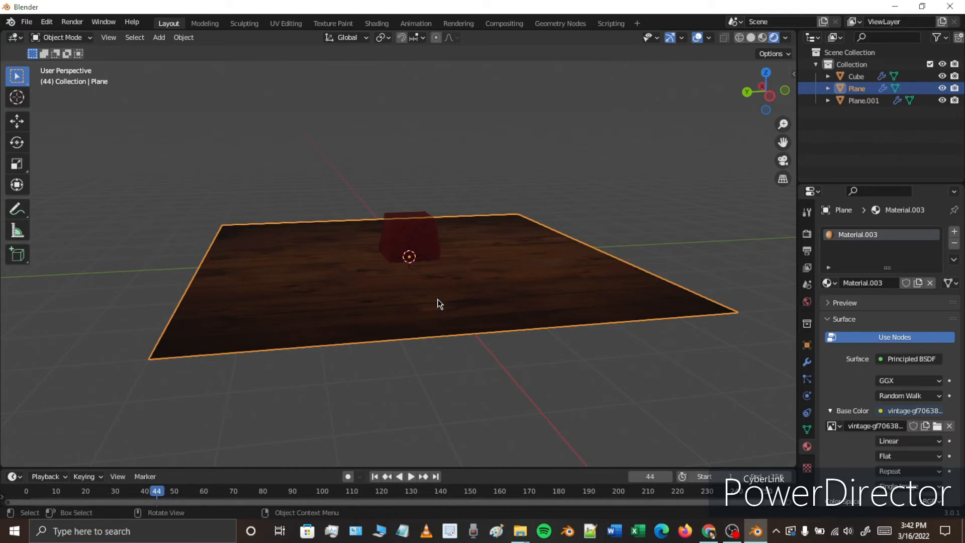
# - Set the World background color to black
pyautogui.click(807, 302)
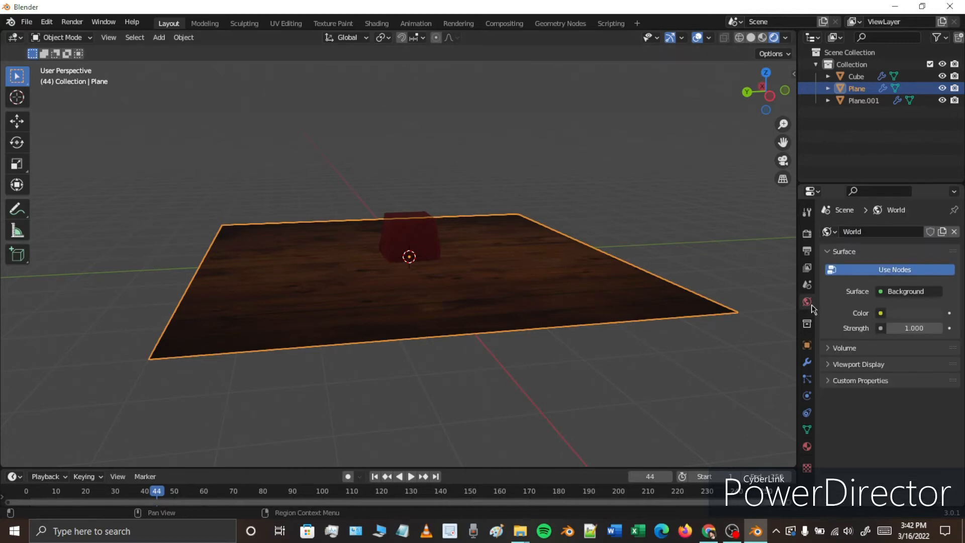
pyautogui.click(920, 313)
pyautogui.moveTo(938, 214); pyautogui.dragTo(935, 229)
pyautogui.moveTo(664, 263); pyautogui.dragTo(608, 274, button='middle')
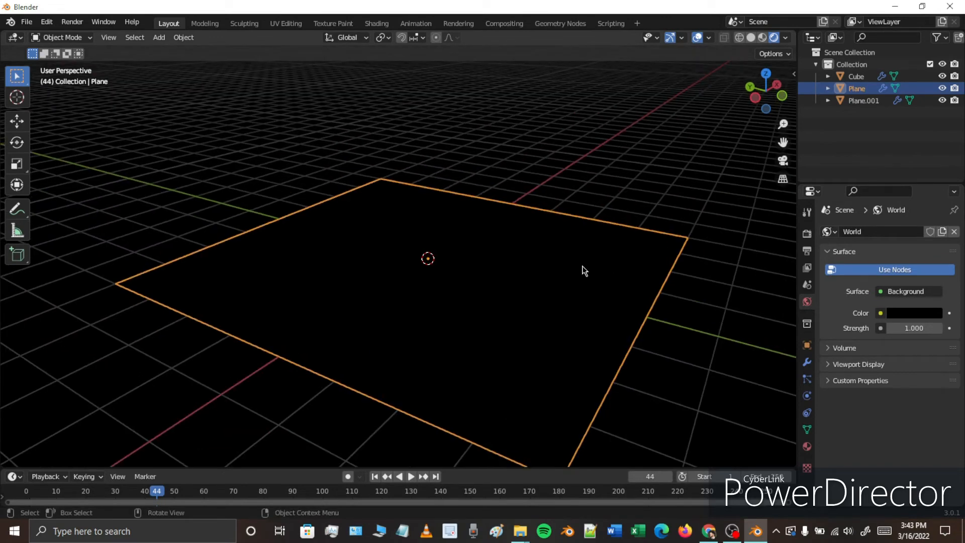
# - Add a point light and place it high above and to one side of the cube, moving it along Z and Y
pyautogui.hotkey('shift', 'a')
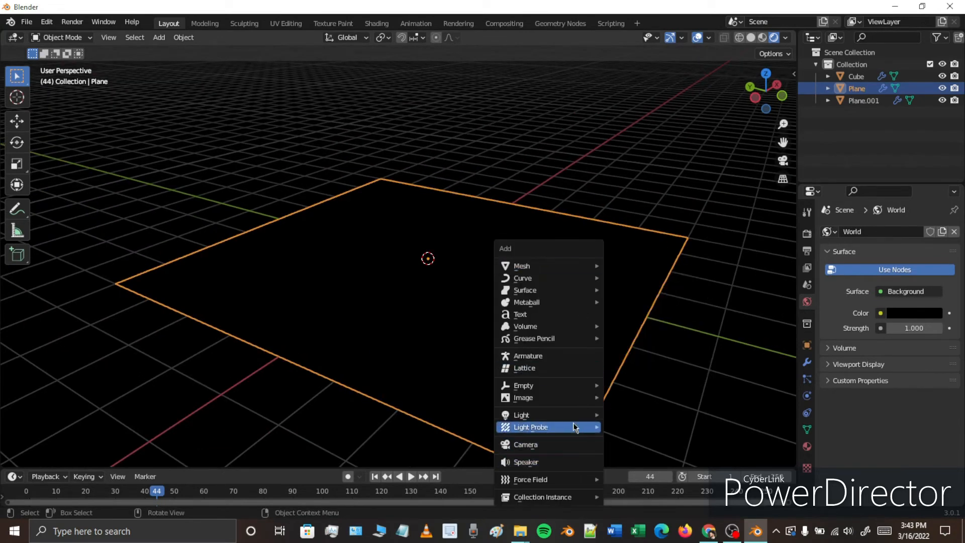
pyautogui.moveTo(576, 416)
pyautogui.click(618, 418)
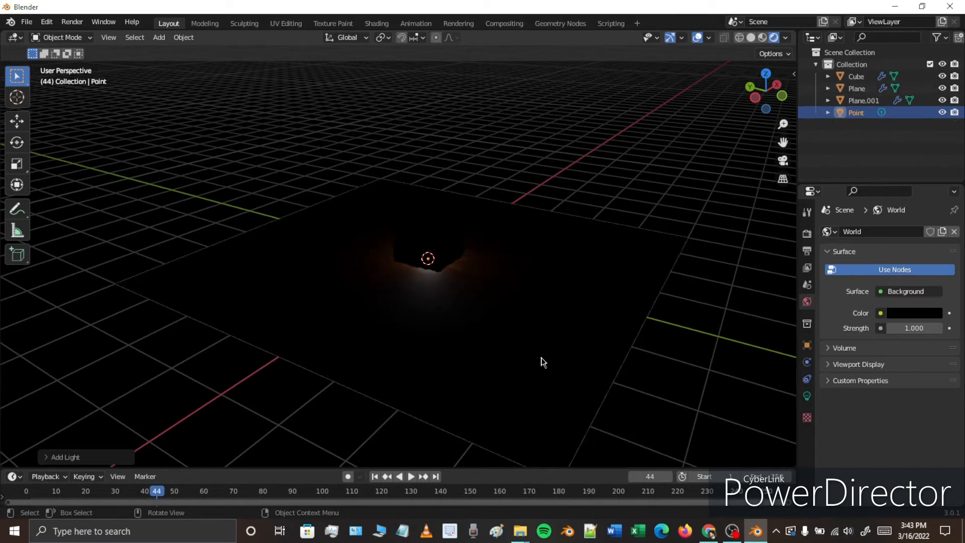
pyautogui.press('g')
pyautogui.press('z')
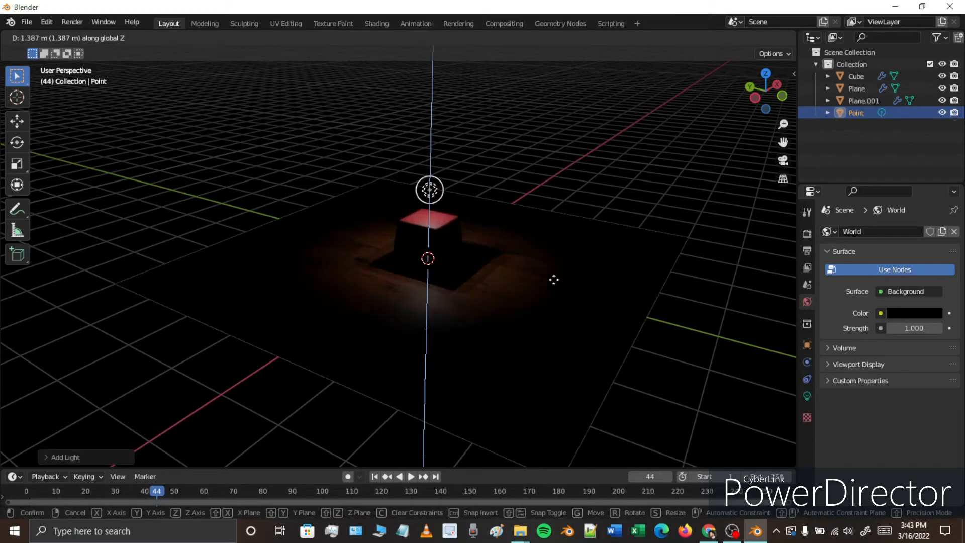
pyautogui.click(554, 214)
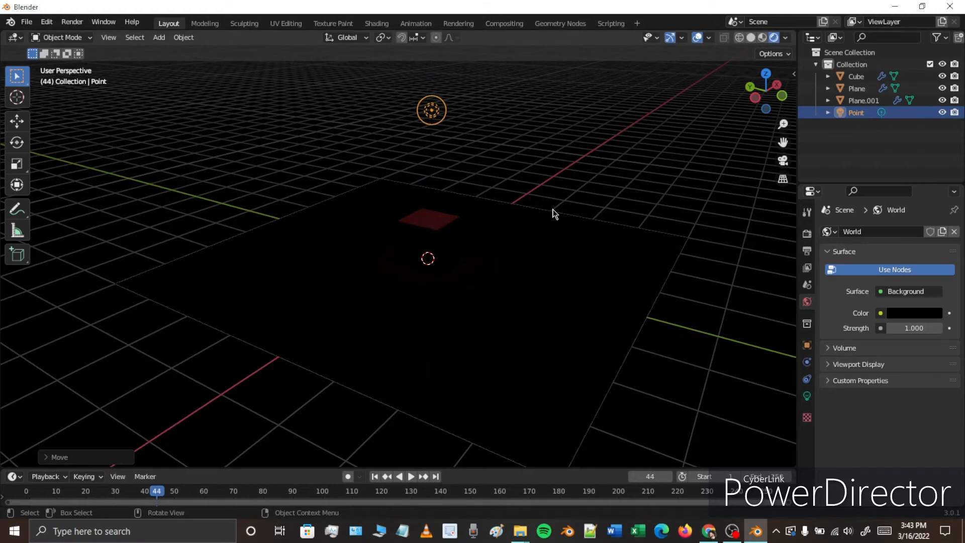
pyautogui.press('g')
pyautogui.press('y')
pyautogui.click(508, 133)
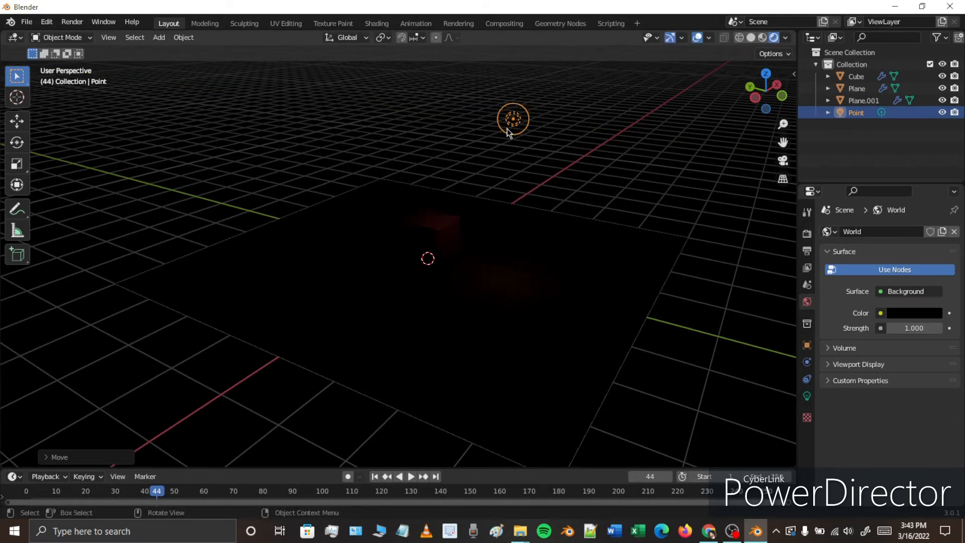
# - Set the point light's power to 500 W and check the lighting on the draped cube
pyautogui.click(807, 395)
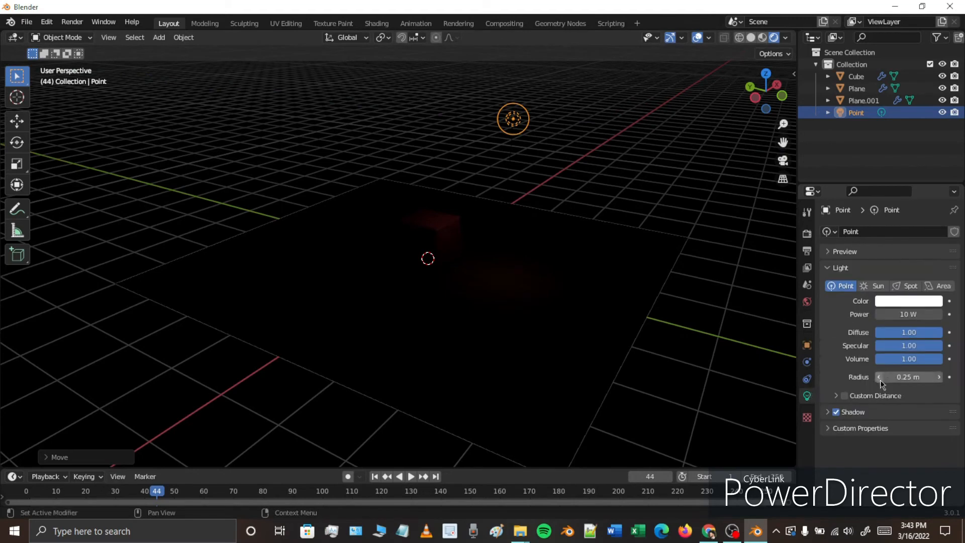
pyautogui.click(902, 314)
pyautogui.write('5')
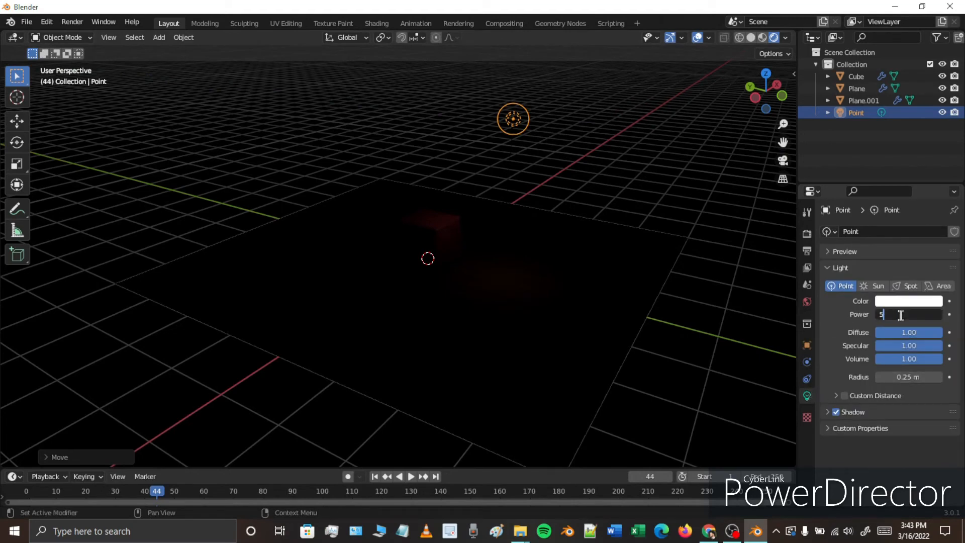
pyautogui.write('00')
pyautogui.press('Return')
pyautogui.moveTo(519, 291)
pyautogui.mouseDown(button='middle')
pyautogui.moveTo(461, 282)
pyautogui.moveTo(511, 296)
pyautogui.mouseUp(button='middle')
pyautogui.moveTo(435, 288); pyautogui.dragTo(472, 233, button='middle')
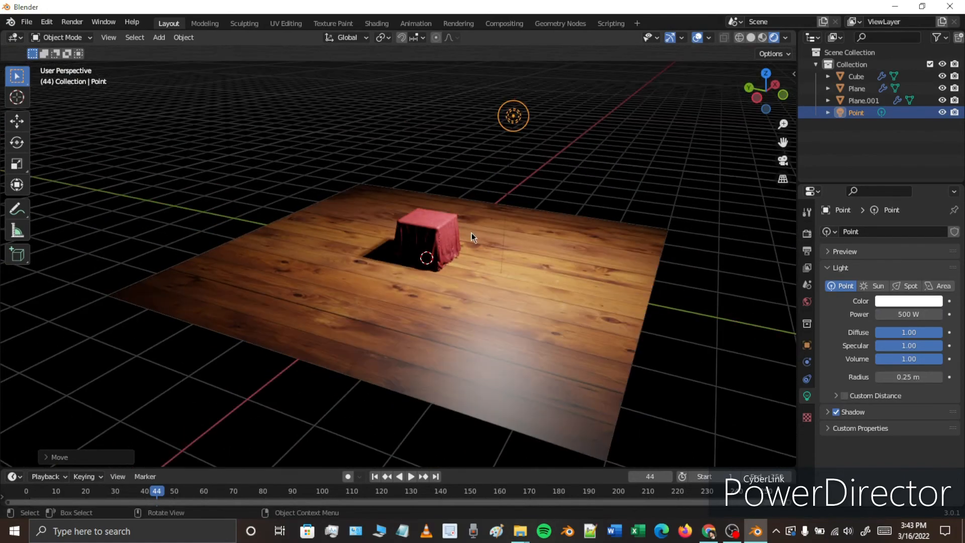
# - Add a camera and align it to a closer view of the draped cube
pyautogui.hotkey('shift', 'a')
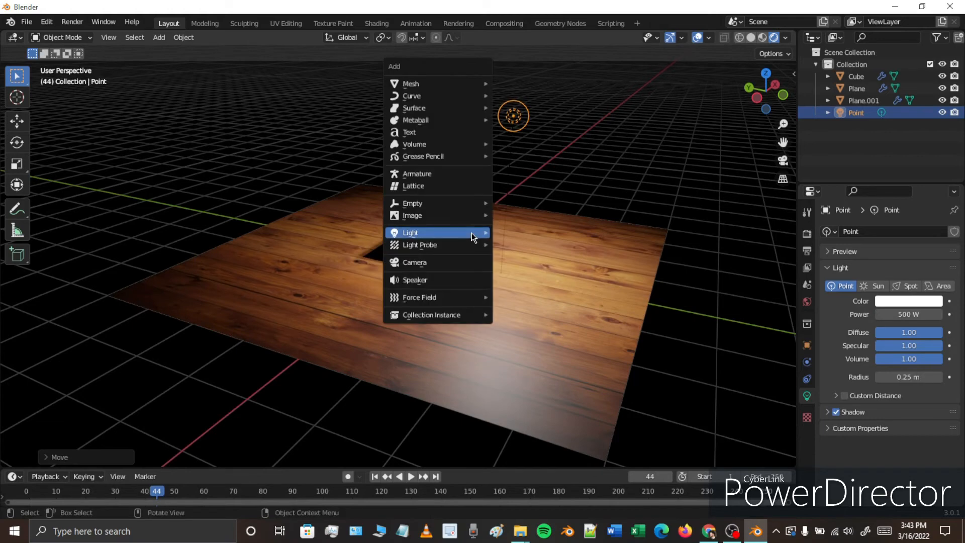
pyautogui.click(445, 262)
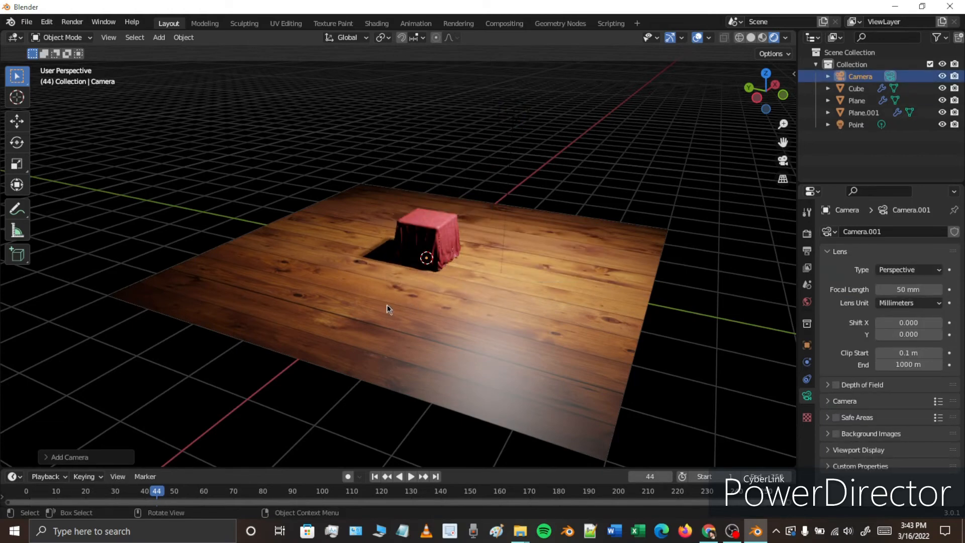
pyautogui.scroll(4, 404, 309)
pyautogui.moveTo(404, 309); pyautogui.dragTo(353, 306, button='middle')
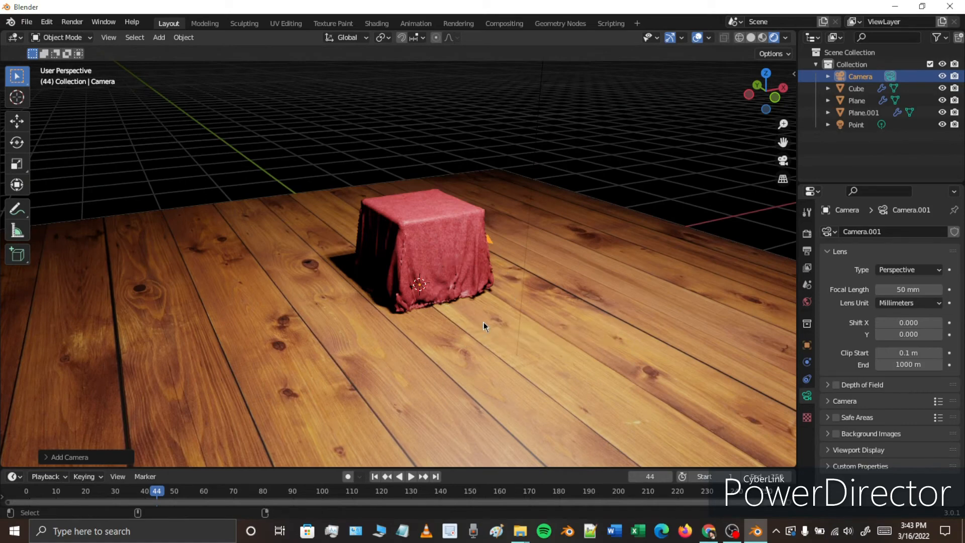
pyautogui.press('ctrl+alt+KP_0')
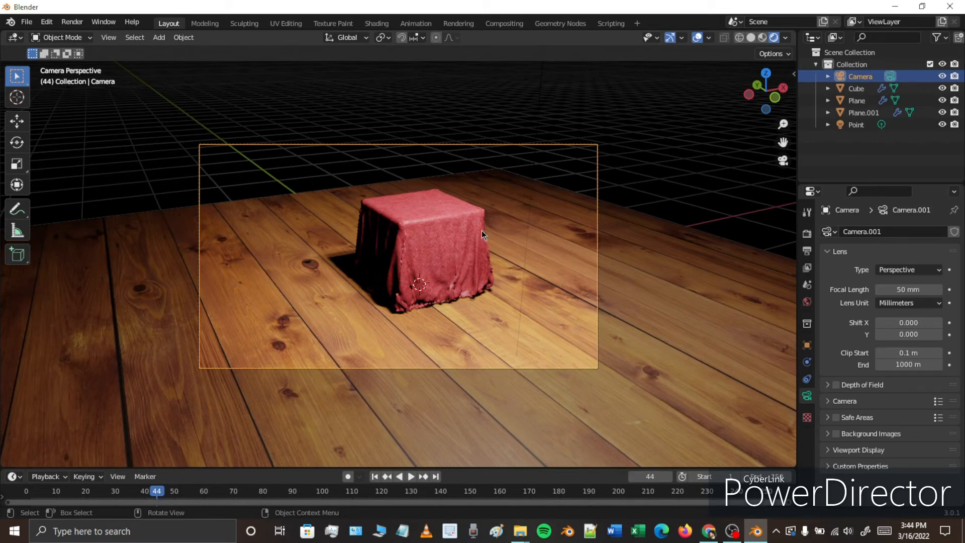
# - Lock the camera to the view and reframe the draped cube slightly farther away within the camera frame
pyautogui.press('n')
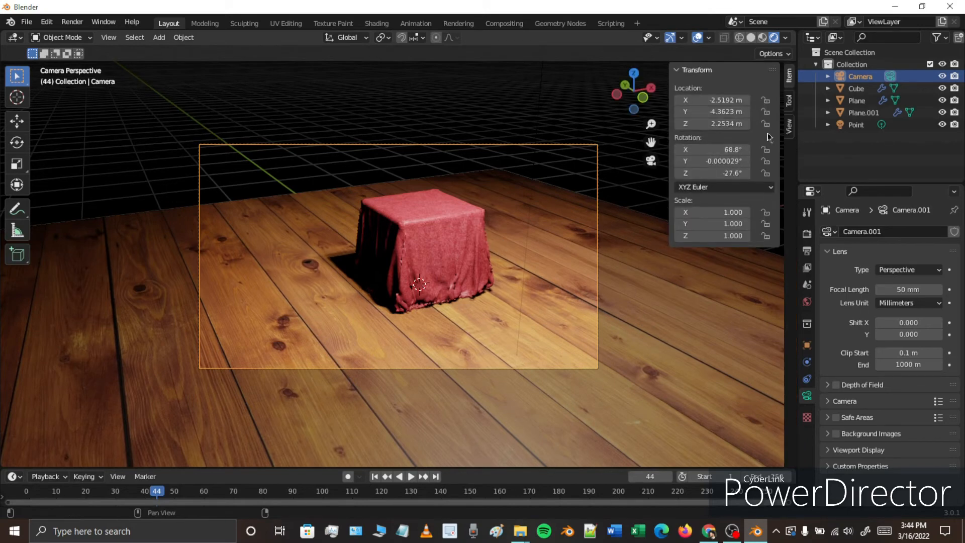
pyautogui.click(790, 126)
pyautogui.click(722, 221)
pyautogui.press('n')
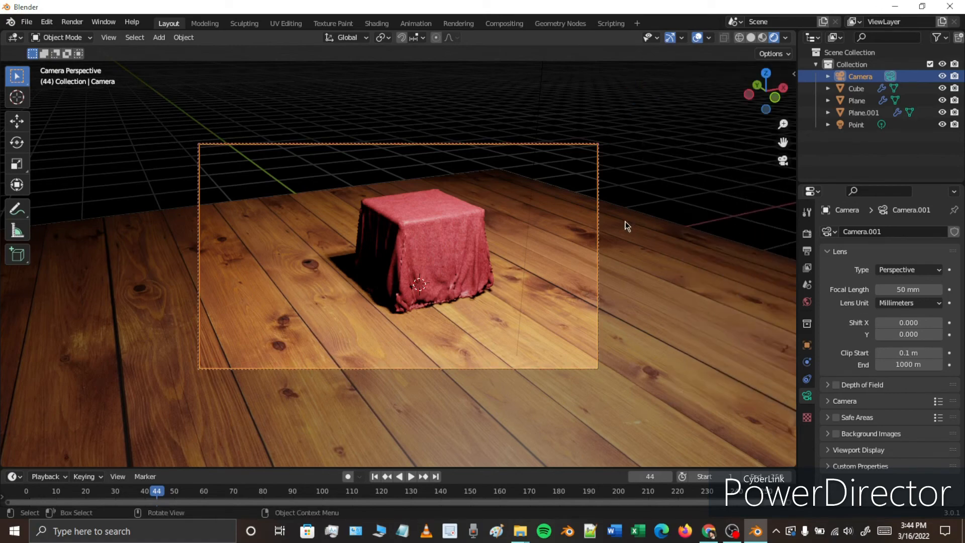
pyautogui.scroll(-1, 606, 220)
pyautogui.keyDown('shift'); pyautogui.moveTo(606, 222); pyautogui.dragTo(584, 221, button='middle'); pyautogui.keyUp('shift')
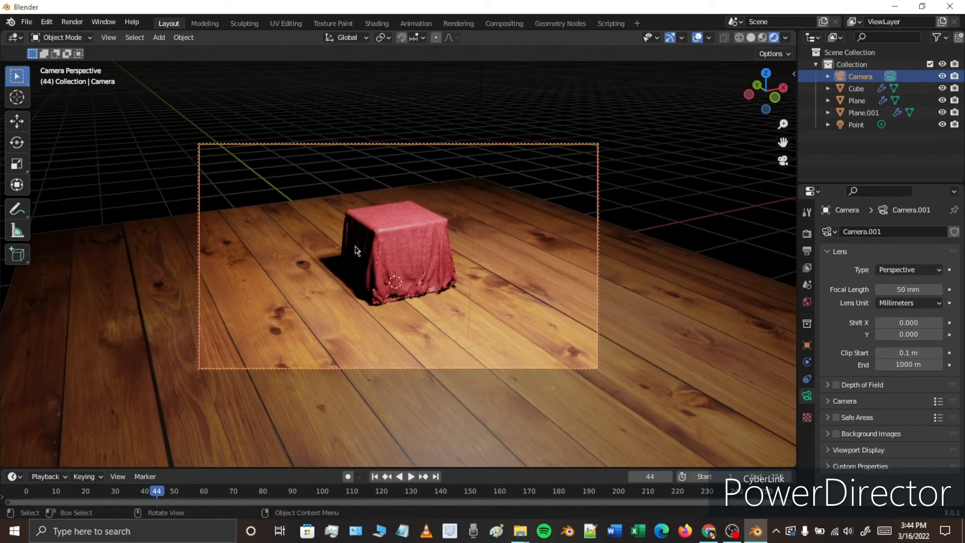
# - Add a second point light and place it high above the floor on the draped cube's shadowed side, moving it along X and Z
pyautogui.moveTo(373, 276); pyautogui.dragTo(454, 258, button='middle')
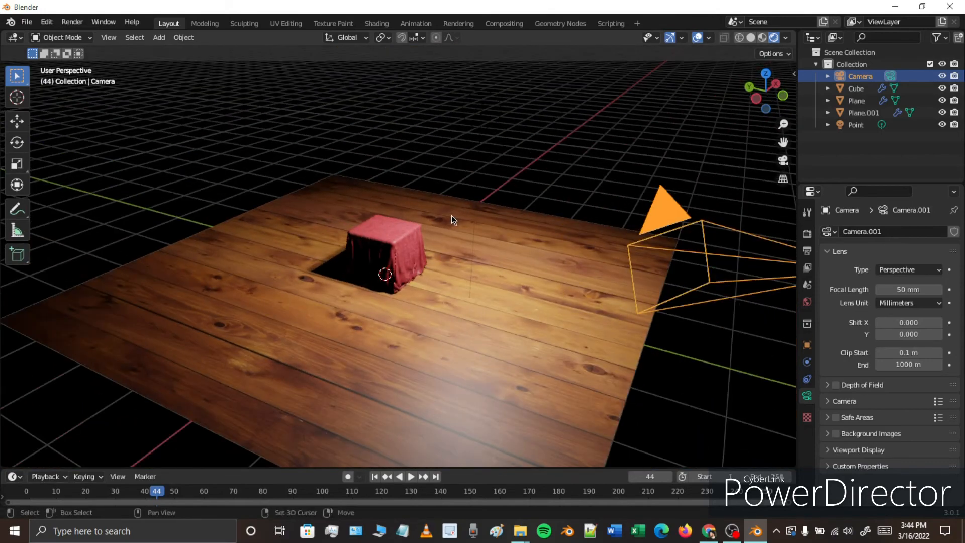
pyautogui.hotkey('shift', 'a')
pyautogui.moveTo(439, 195)
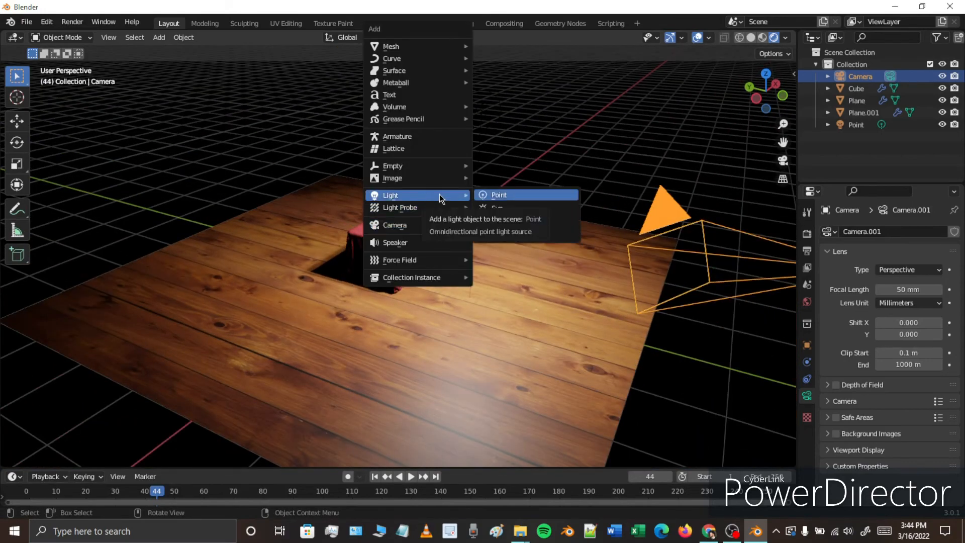
pyautogui.click(495, 196)
pyautogui.press('g')
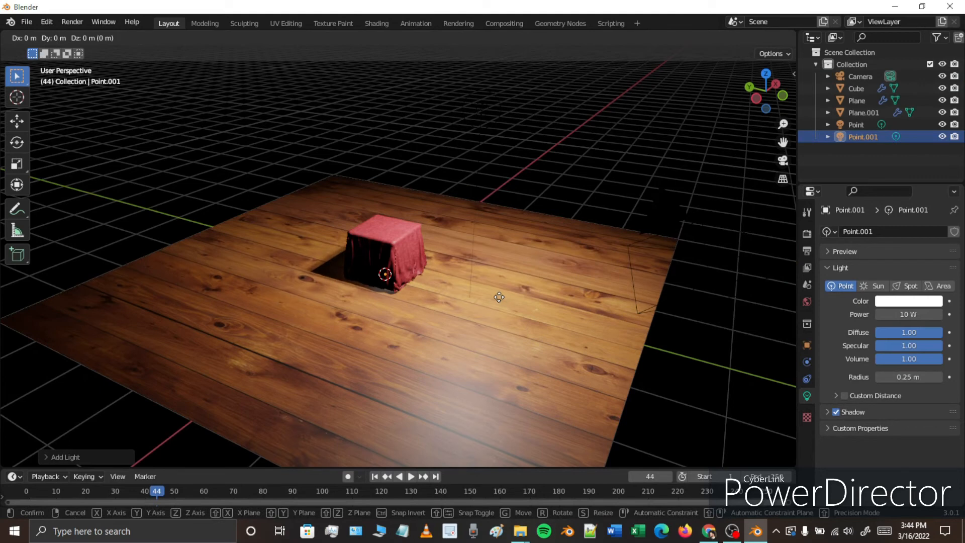
pyautogui.click(401, 277)
pyautogui.press('g')
pyautogui.press('x')
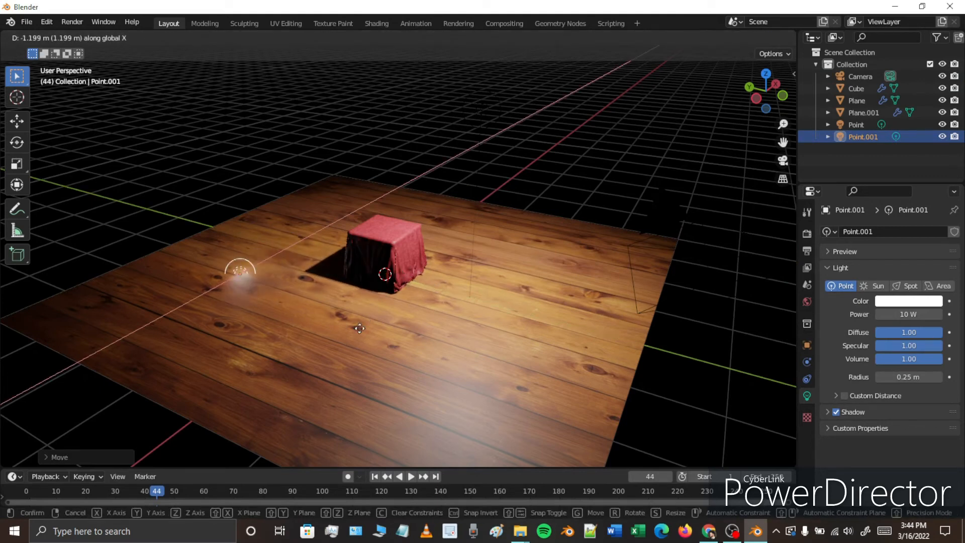
pyautogui.press('z')
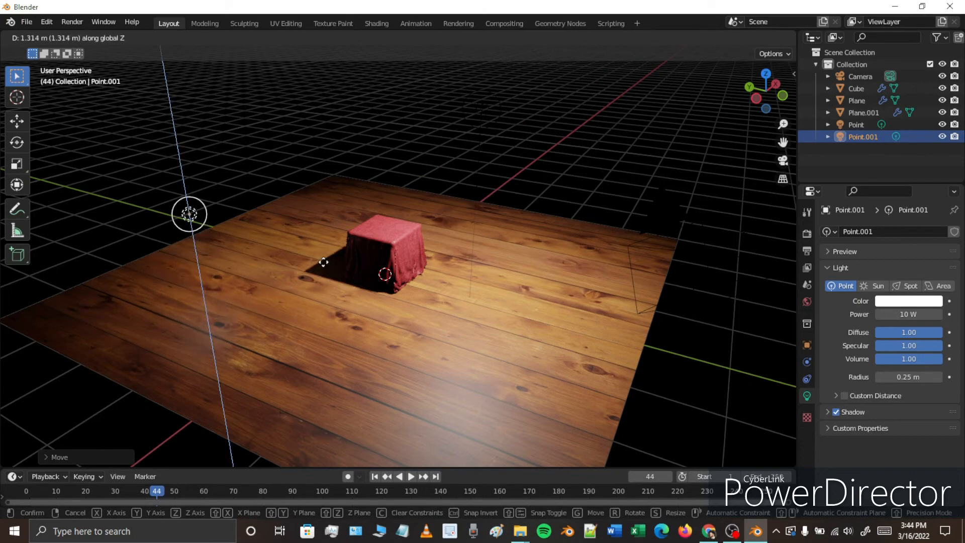
pyautogui.click(314, 195)
pyautogui.moveTo(391, 303); pyautogui.dragTo(400, 303, button='middle')
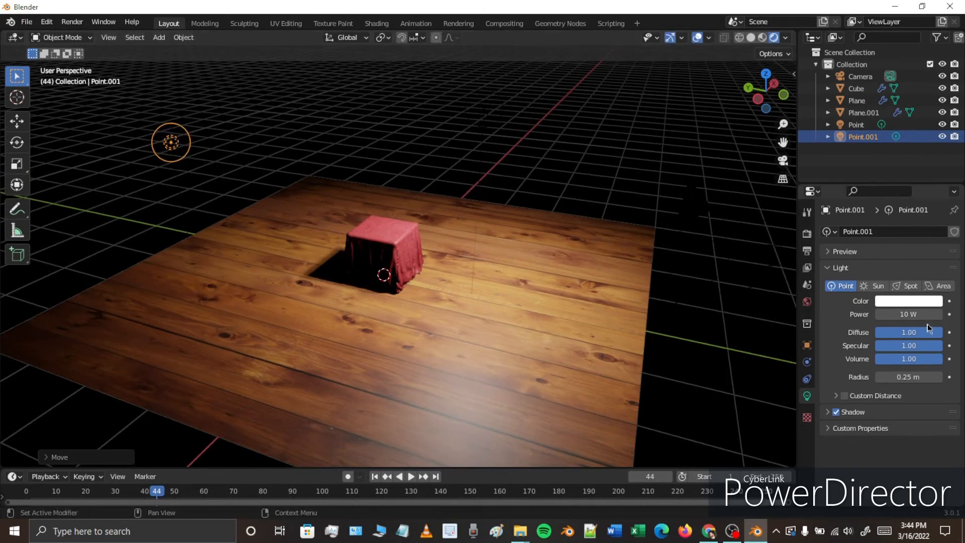
# - Set the second point light's power to 30 W and check the lighting through the camera
pyautogui.click(904, 313)
pyautogui.write('30')
pyautogui.press('Return')
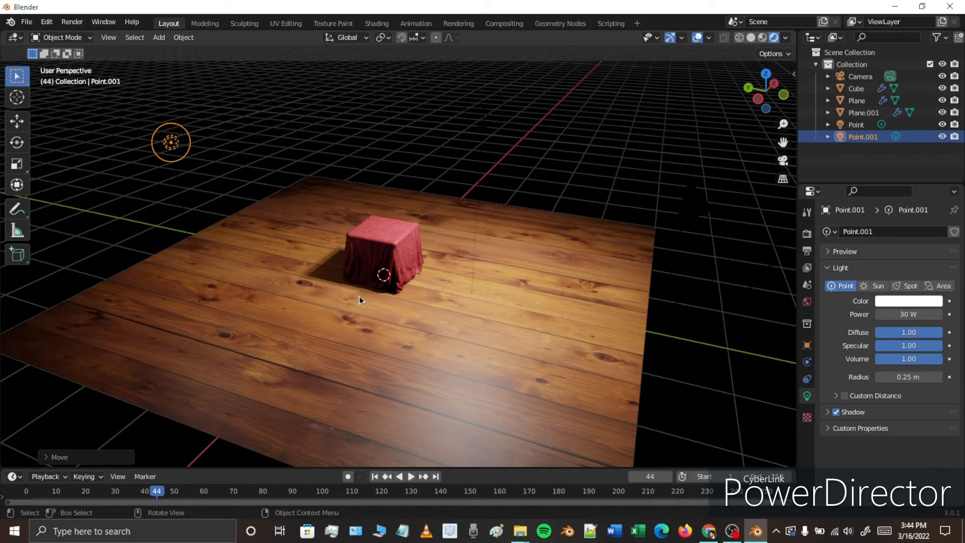
pyautogui.press('KP_0')
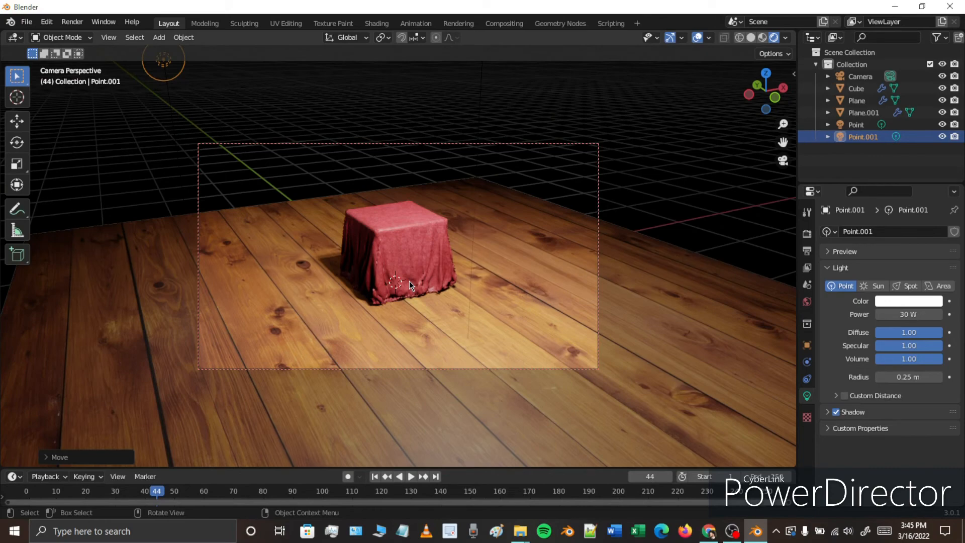
# - Return the animation to frame 1 and reframe the camera so the cube sits slightly lower in the frame
pyautogui.click(374, 476)
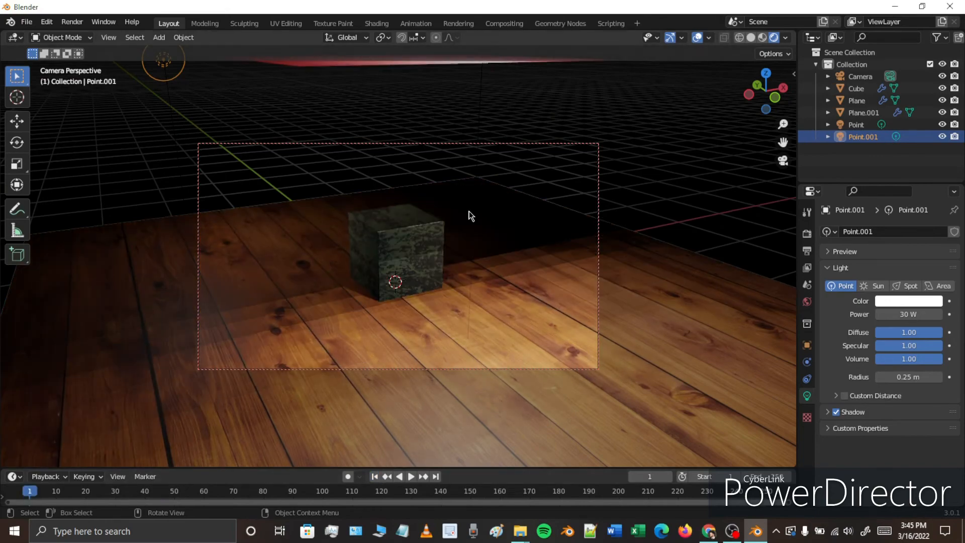
pyautogui.press('g')
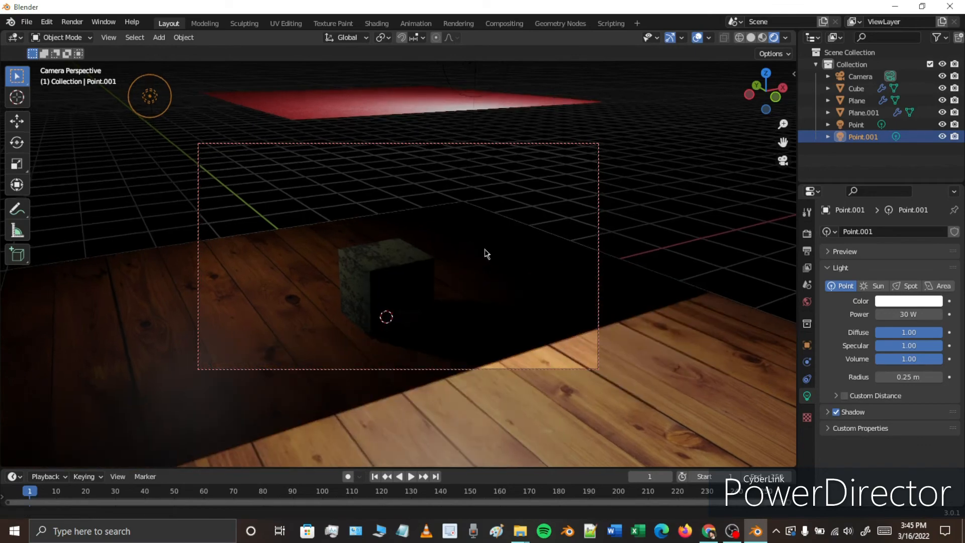
pyautogui.click(485, 245)
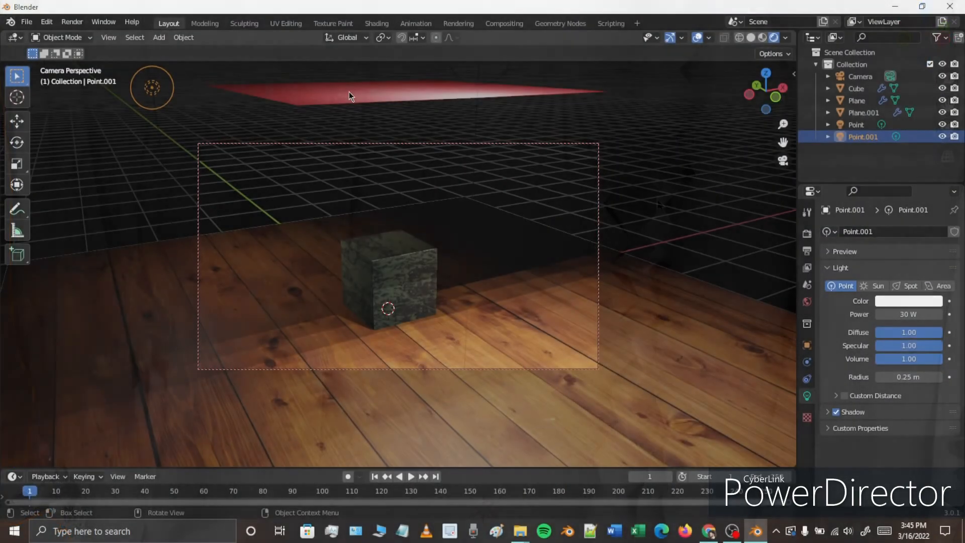
# - Subdivide the red cloth plane's mesh once more in Edit Mode, and return to Object Mode
pyautogui.click(350, 92)
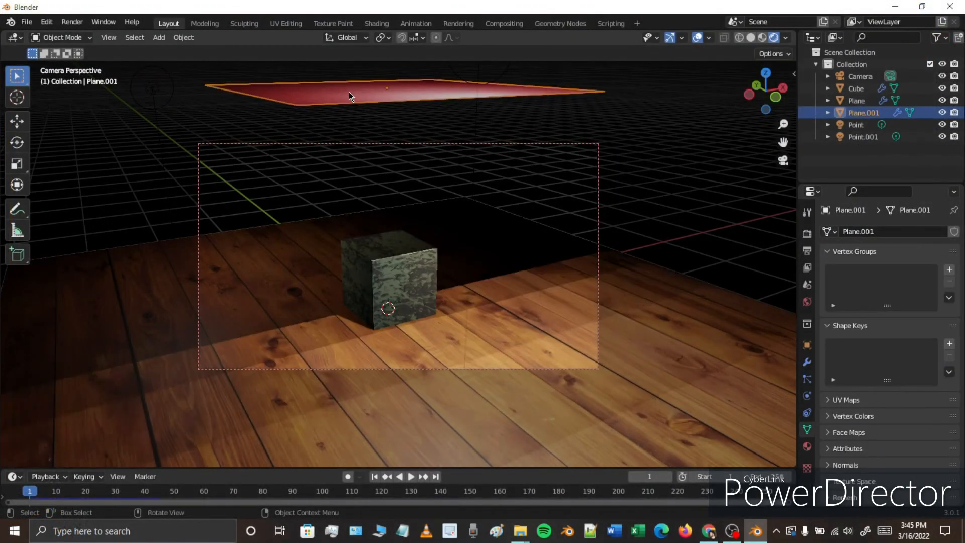
pyautogui.press('Tab')
pyautogui.rightClick(349, 91)
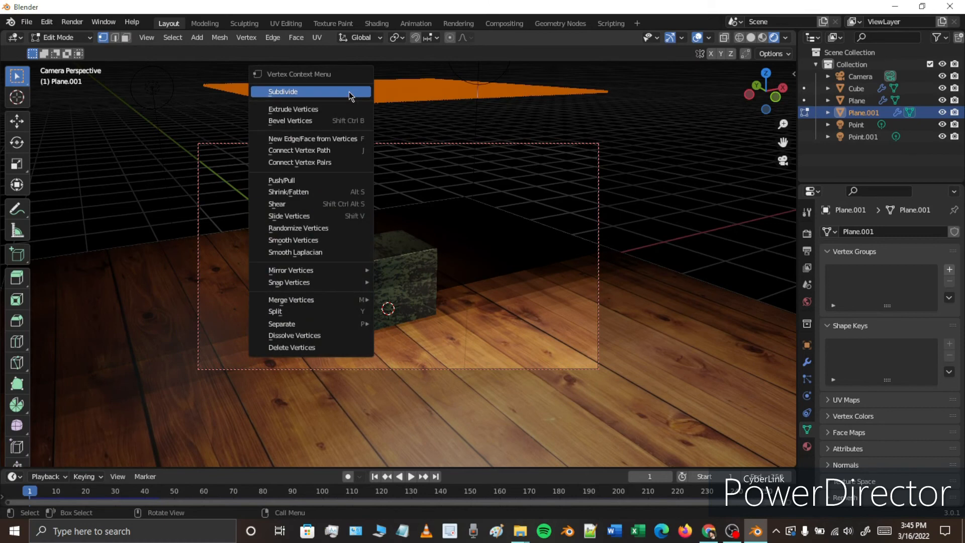
pyautogui.click(288, 91)
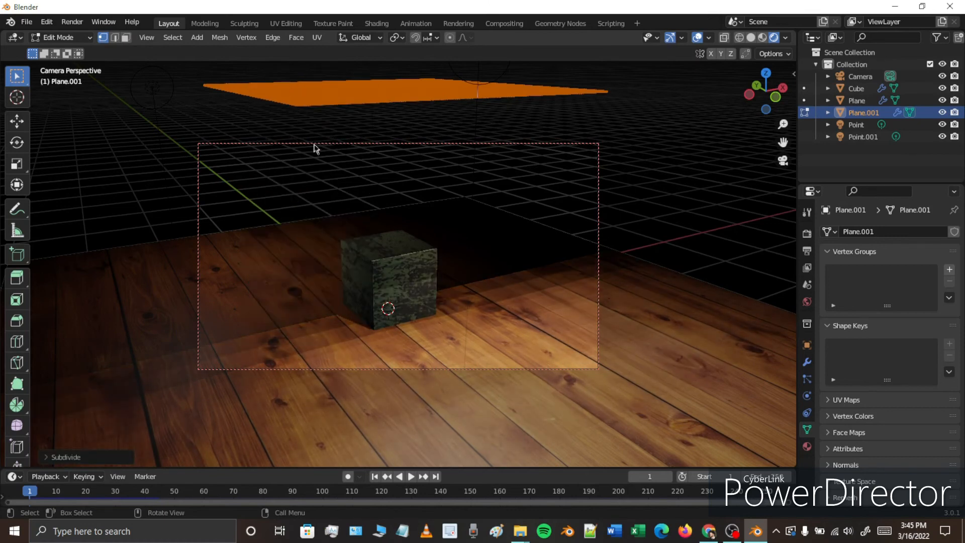
pyautogui.press('Tab')
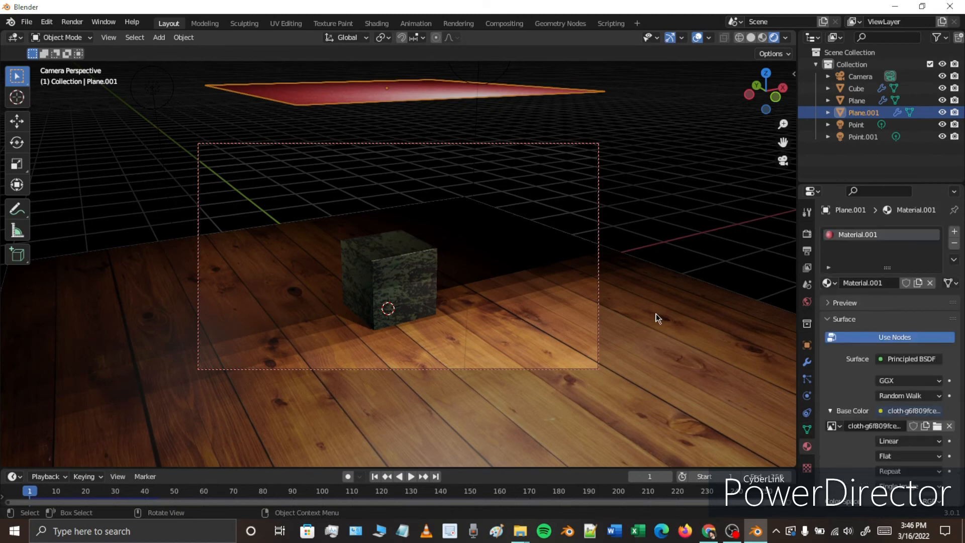
# - Set the render output folder to the Desktop
pyautogui.click(807, 251)
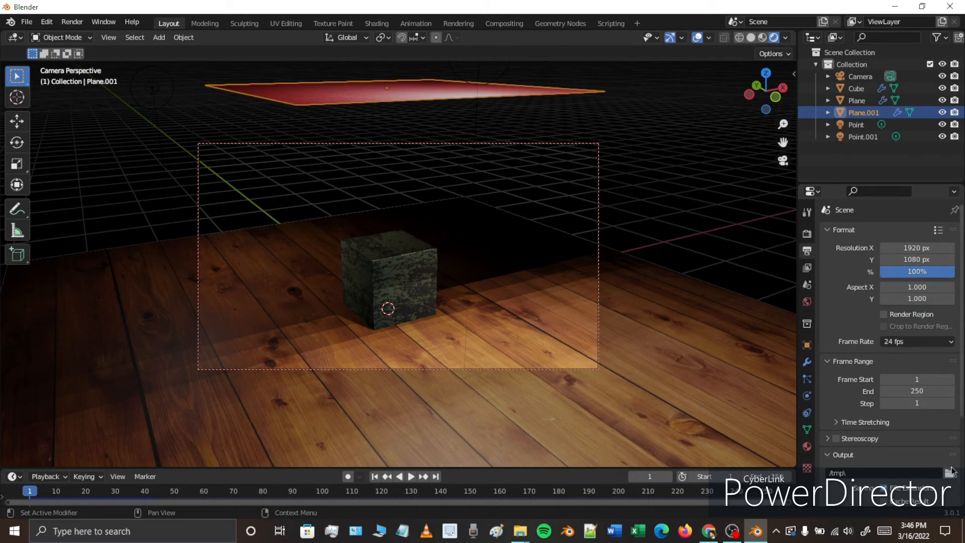
pyautogui.scroll(-3, 949, 470)
pyautogui.click(949, 401)
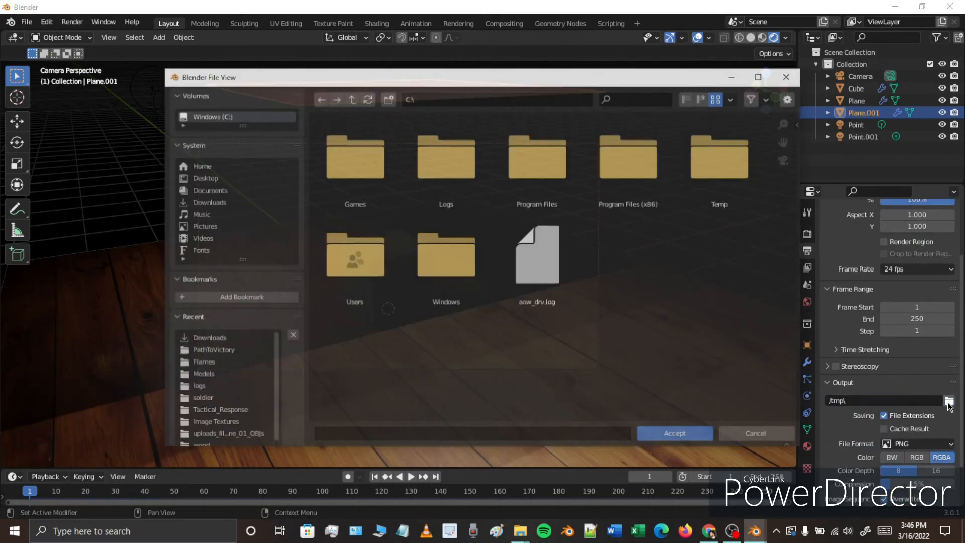
pyautogui.click(212, 351)
pyautogui.click(204, 179)
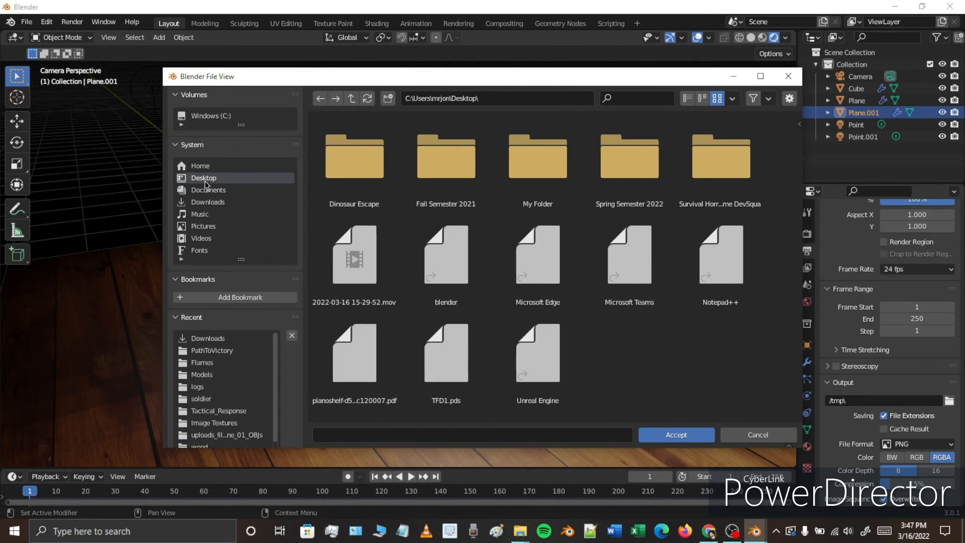
pyautogui.click(672, 435)
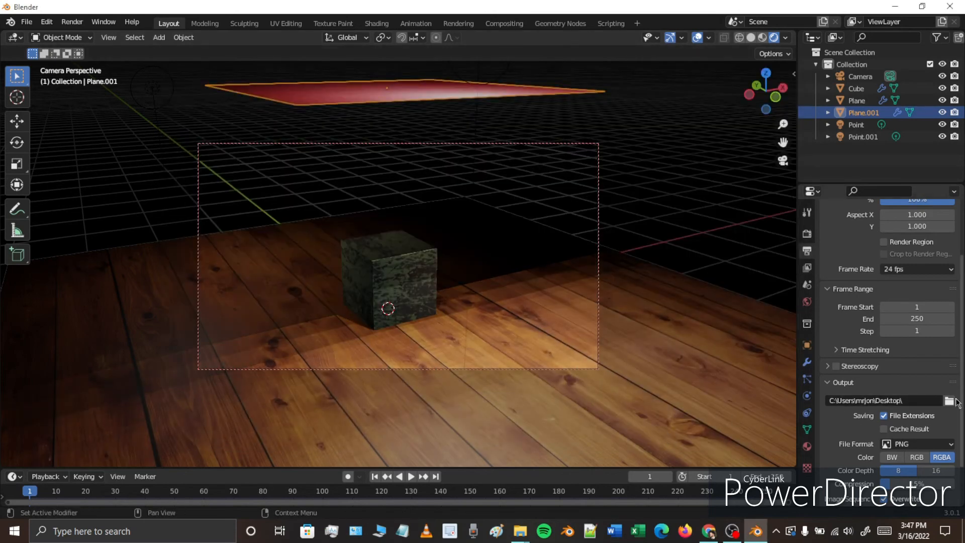
# - Set the output file format to FFmpeg Video with the MPEG-4 container
pyautogui.click(902, 443)
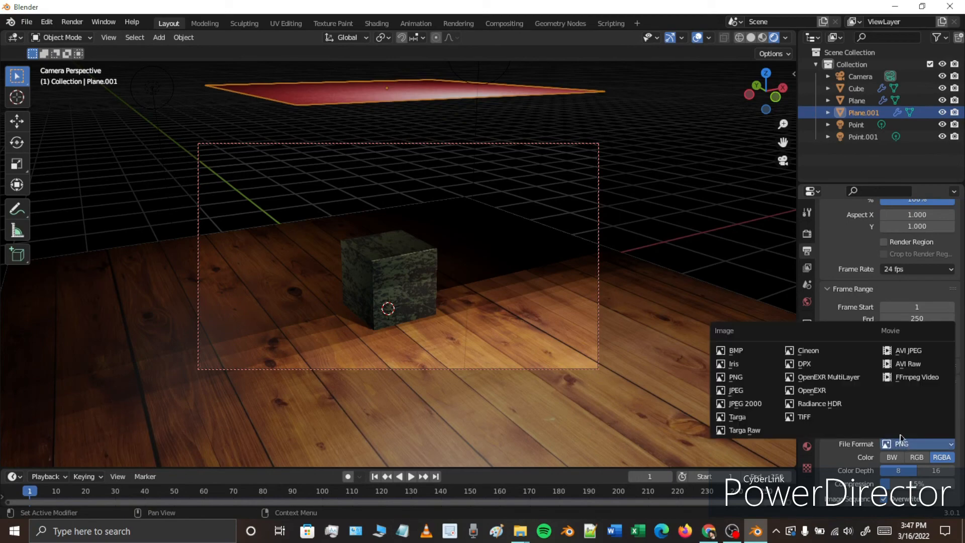
pyautogui.click(917, 378)
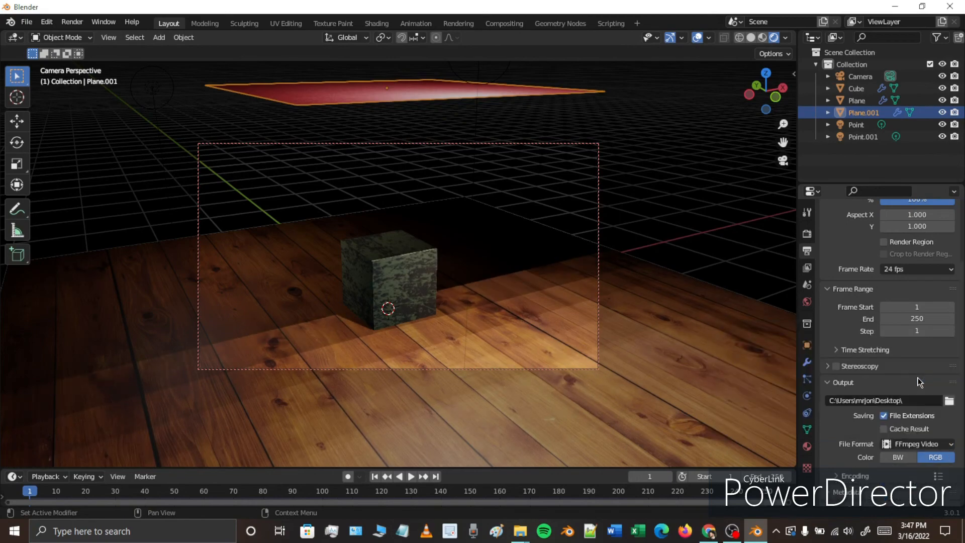
pyautogui.click(861, 468)
pyautogui.scroll(-1, 862, 470)
pyautogui.click(904, 460)
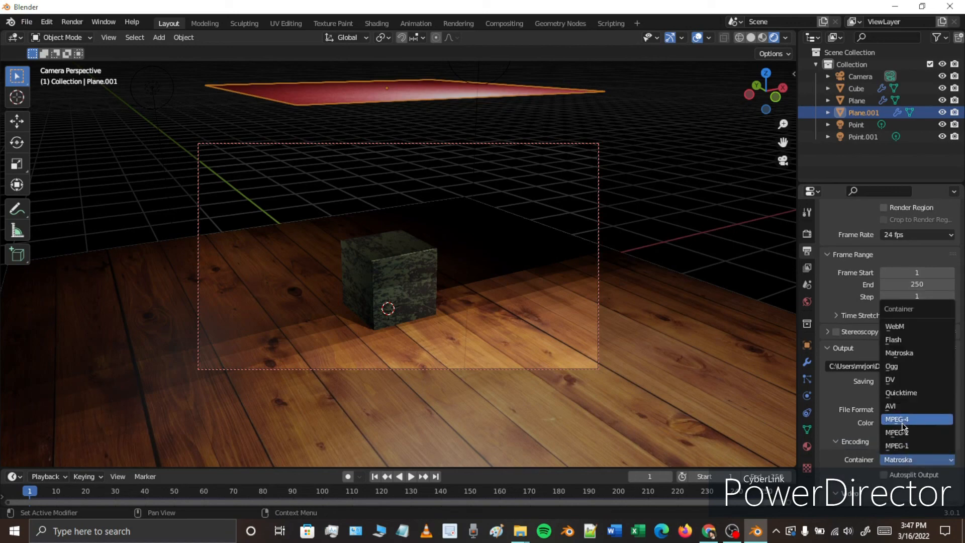
pyautogui.click(902, 420)
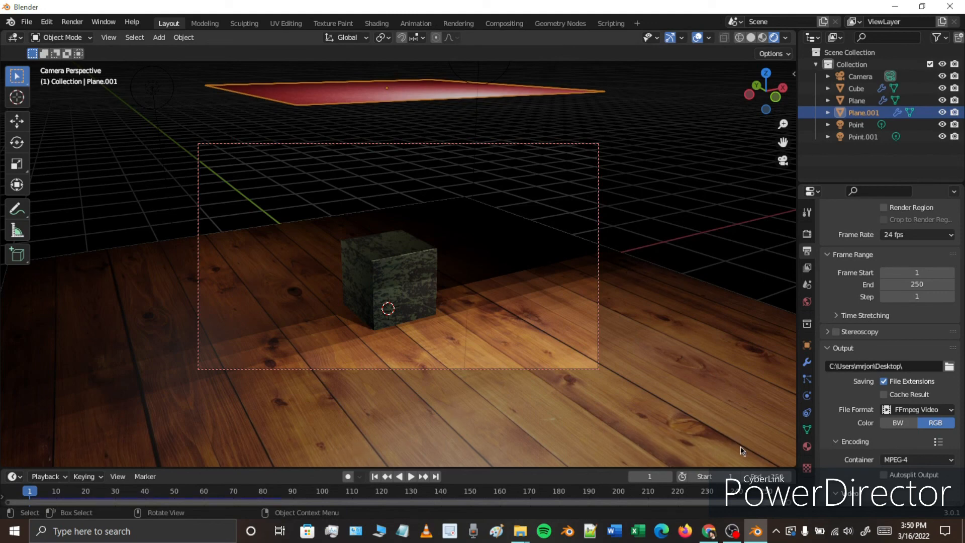
# - Set the frame range's end to 90 and render the animation
pyautogui.write('90')
pyautogui.press('Return')
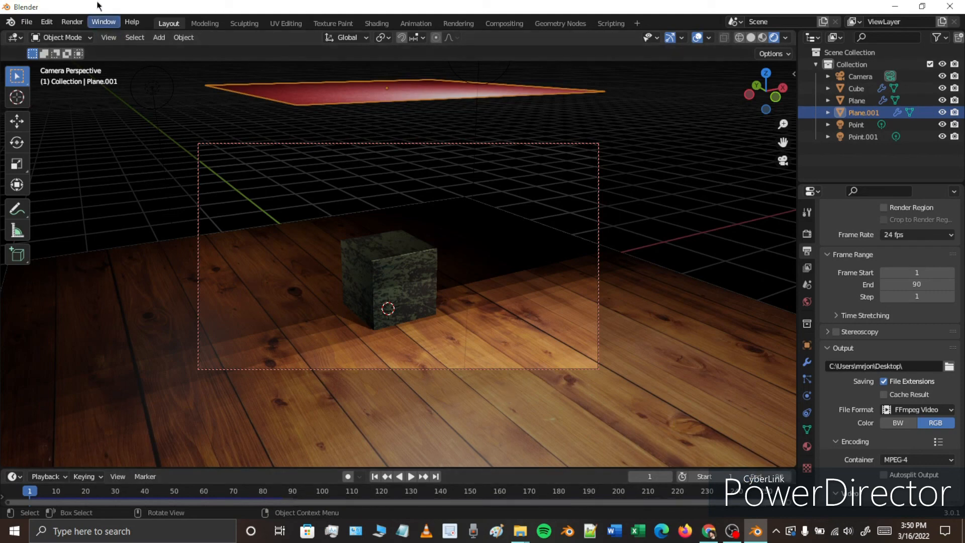
pyautogui.click(71, 22)
pyautogui.click(103, 48)
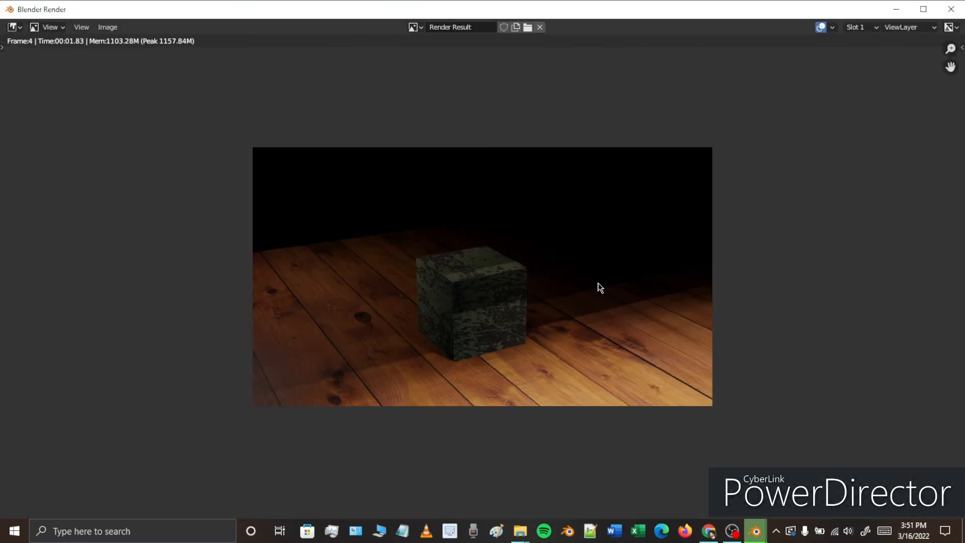